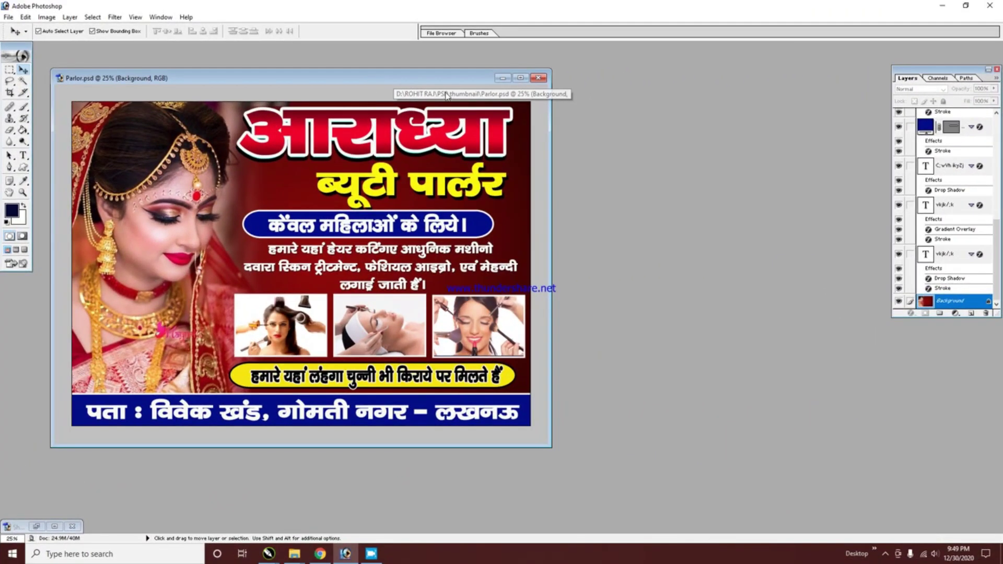
- Create a new A4 document at 300 pixels/inch with width and height in inches
drag(436, 79, 418, 54)
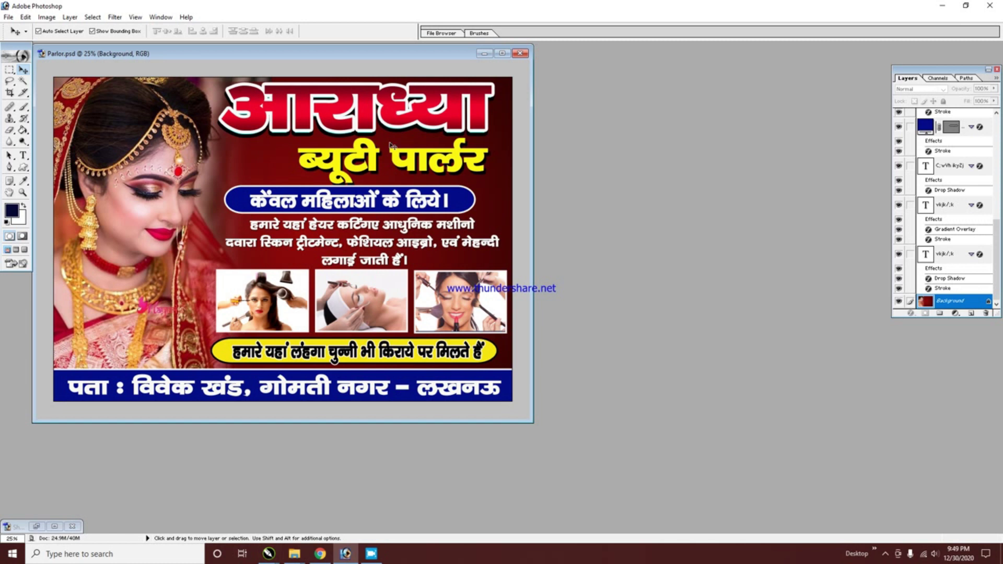
key(ctrl+n)
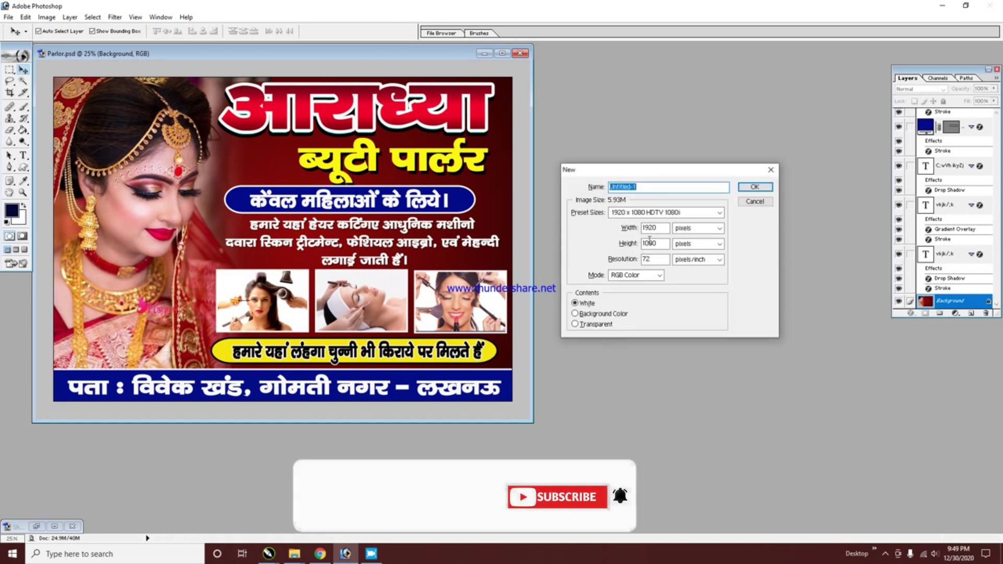
click(688, 213)
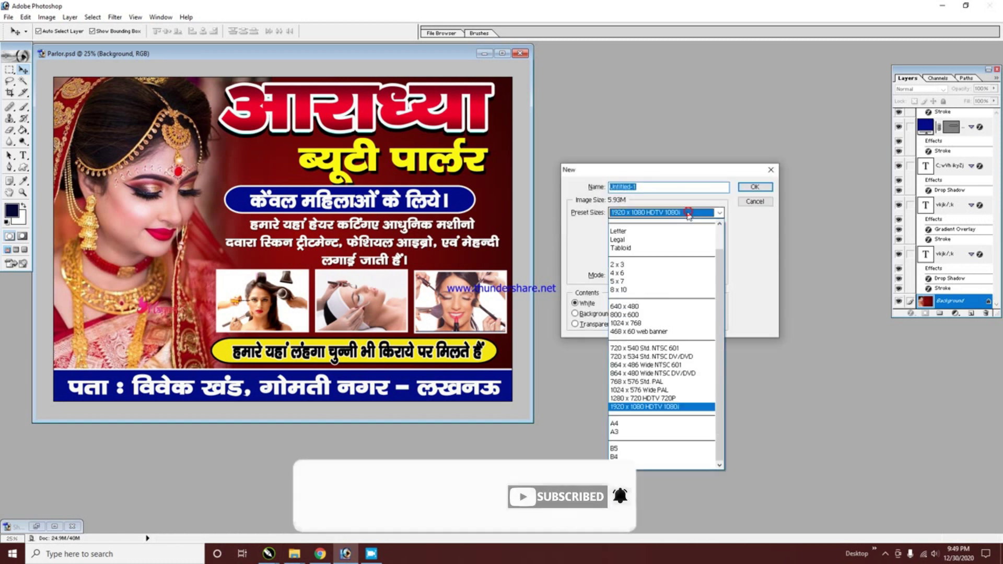
click(638, 425)
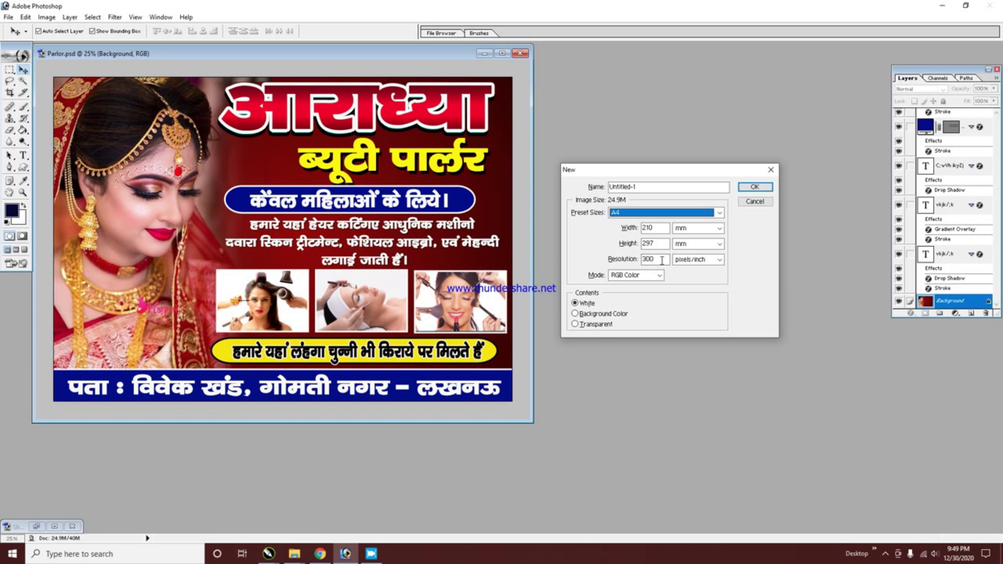
click(719, 230)
click(716, 249)
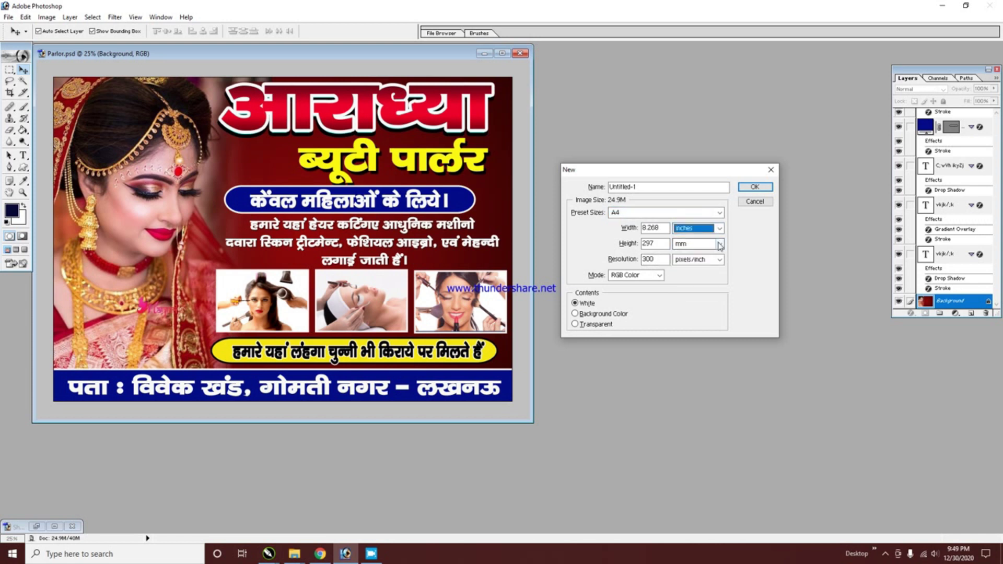
click(695, 263)
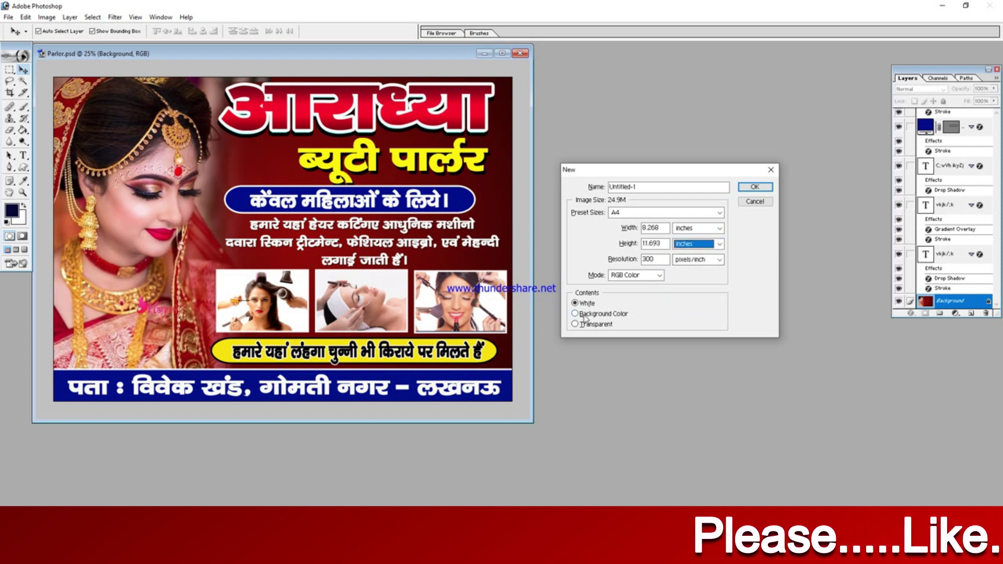
click(748, 188)
- Rotate the new canvas 90° clockwise to landscape orientation
drag(268, 57, 614, 65)
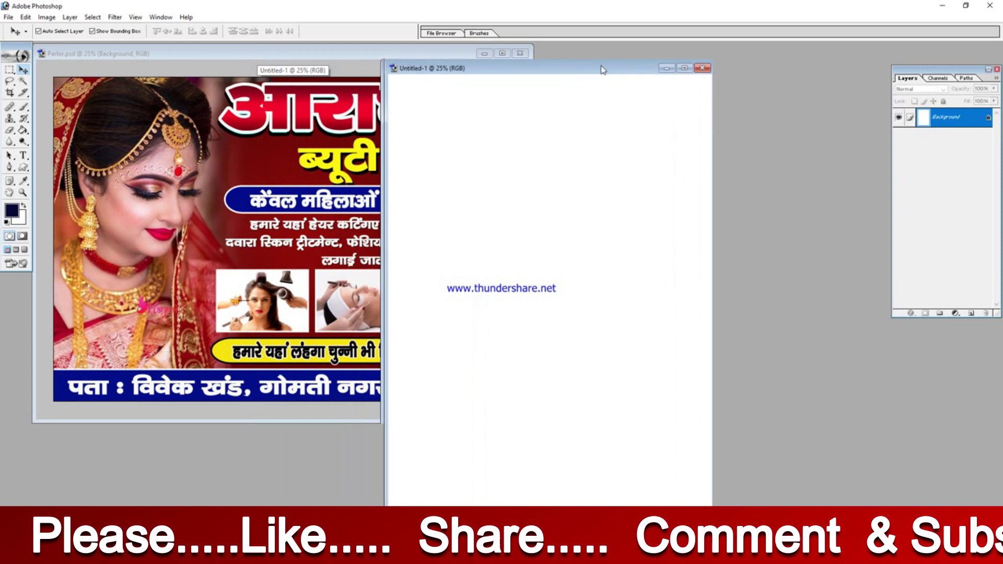
click(47, 17)
mouse_move(73, 121)
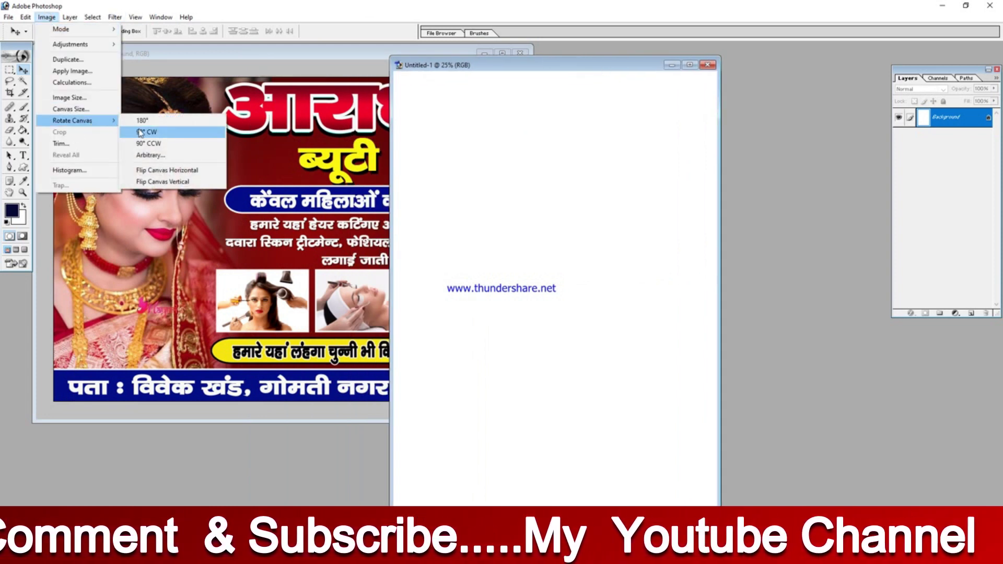
click(144, 132)
click(441, 47)
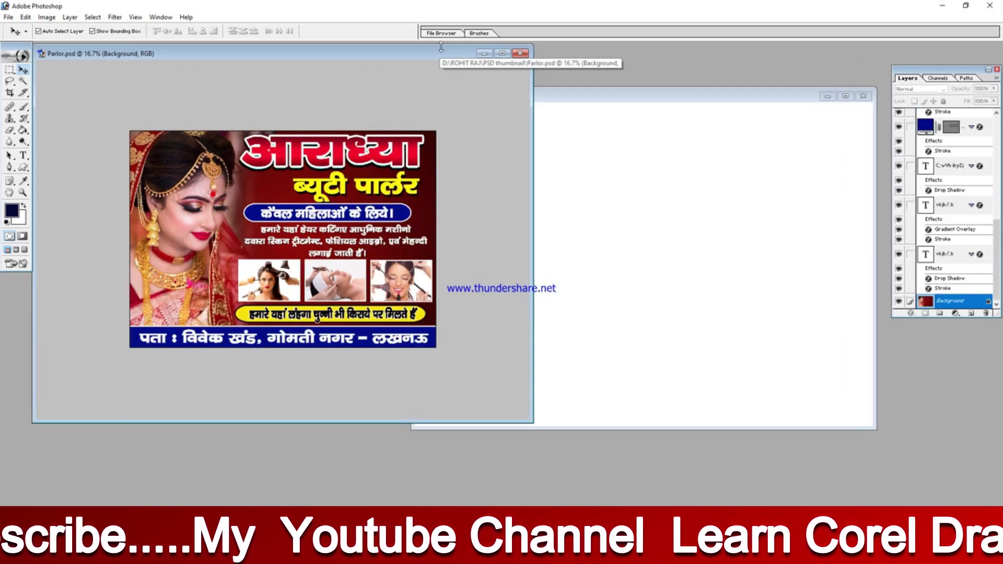
key(ctrl+plus)
click(643, 307)
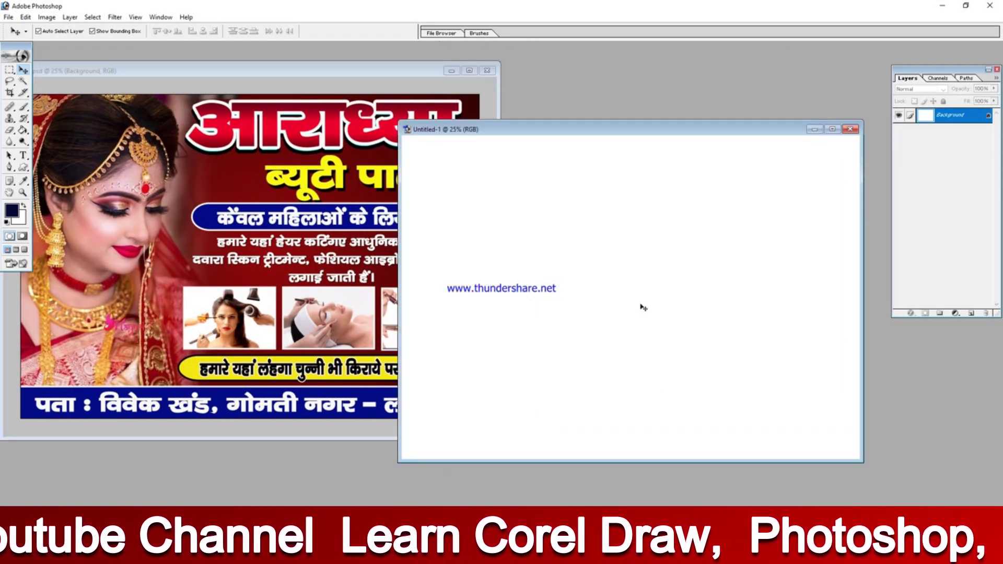
- Open the blue wallpaper JPG from the Desktop and copy it into Untitled-1
key(ctrl+o)
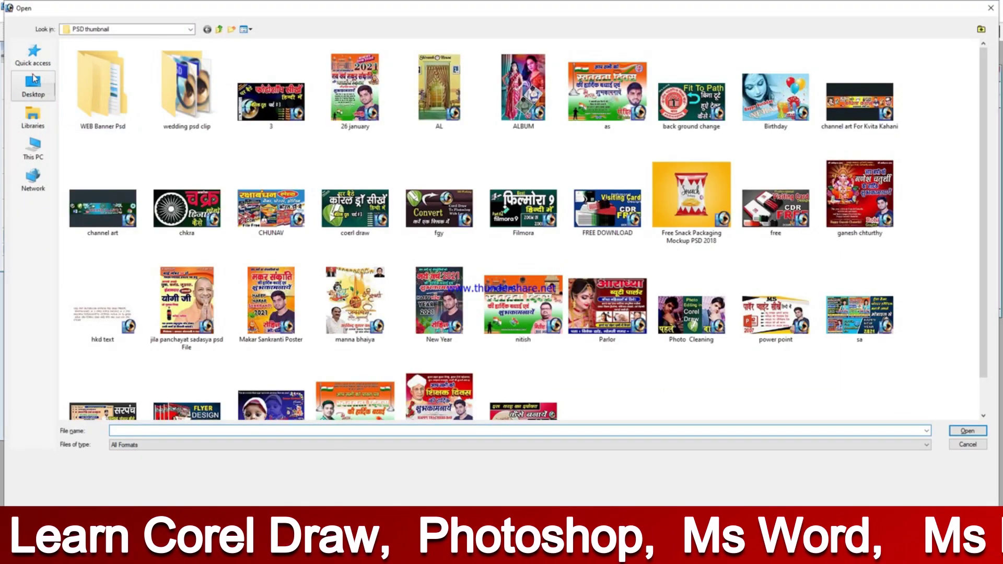
click(34, 80)
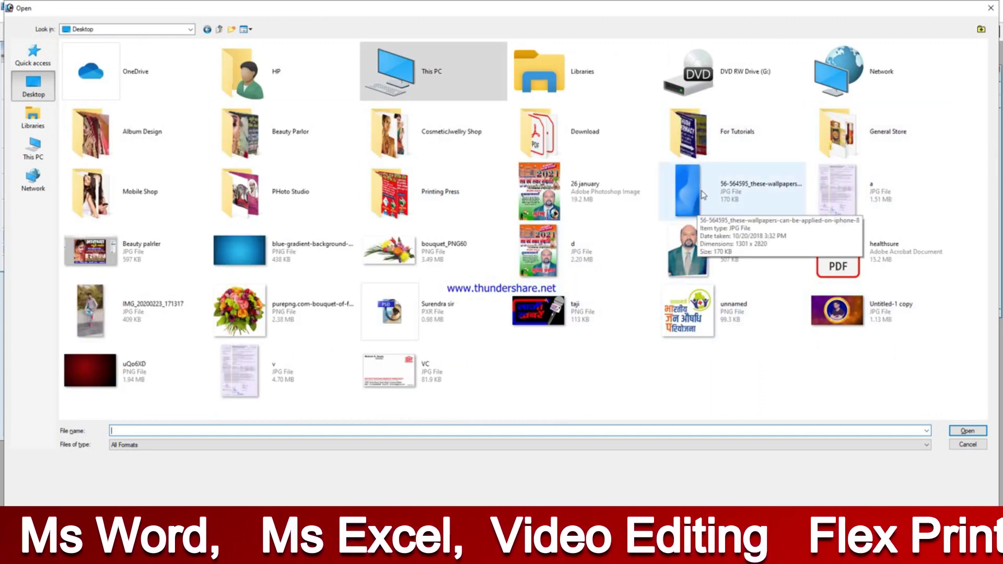
click(700, 190)
double_click(699, 189)
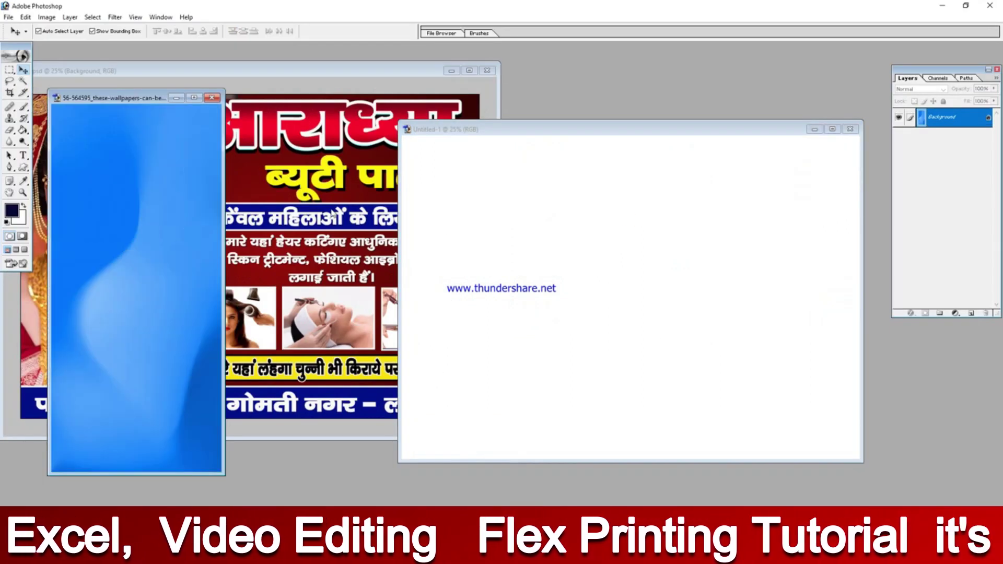
drag(157, 98, 190, 101)
drag(219, 315, 569, 360)
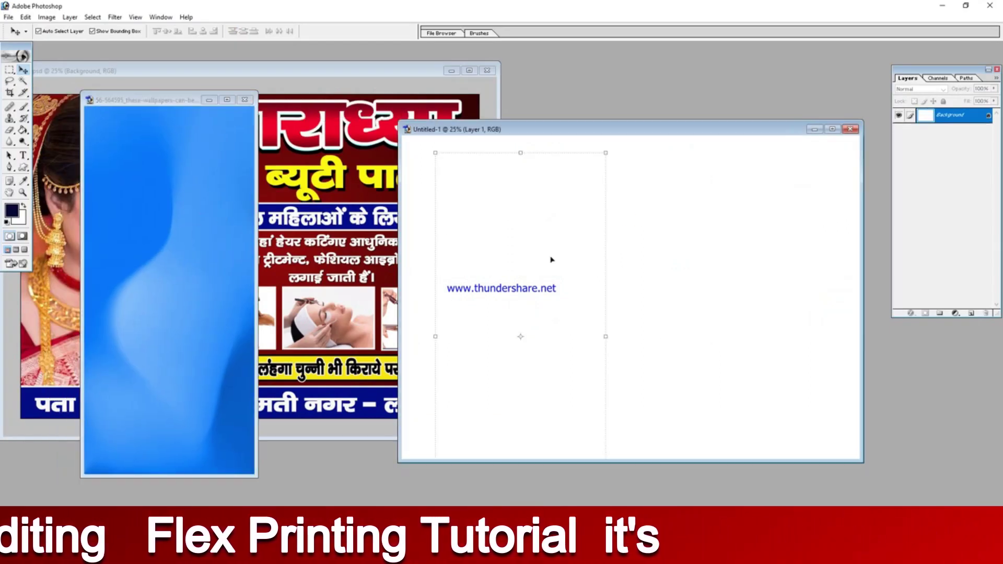
- Rotate the wallpaper horizontal, scale it to cover the canvas, and merge it into the background
drag(588, 151, 423, 305)
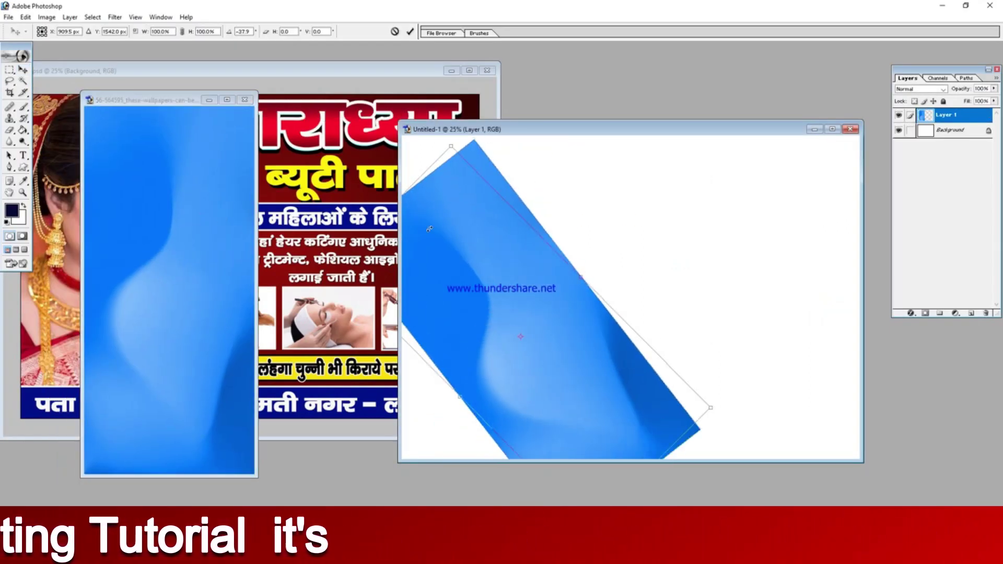
key(Return)
drag(627, 313, 630, 194)
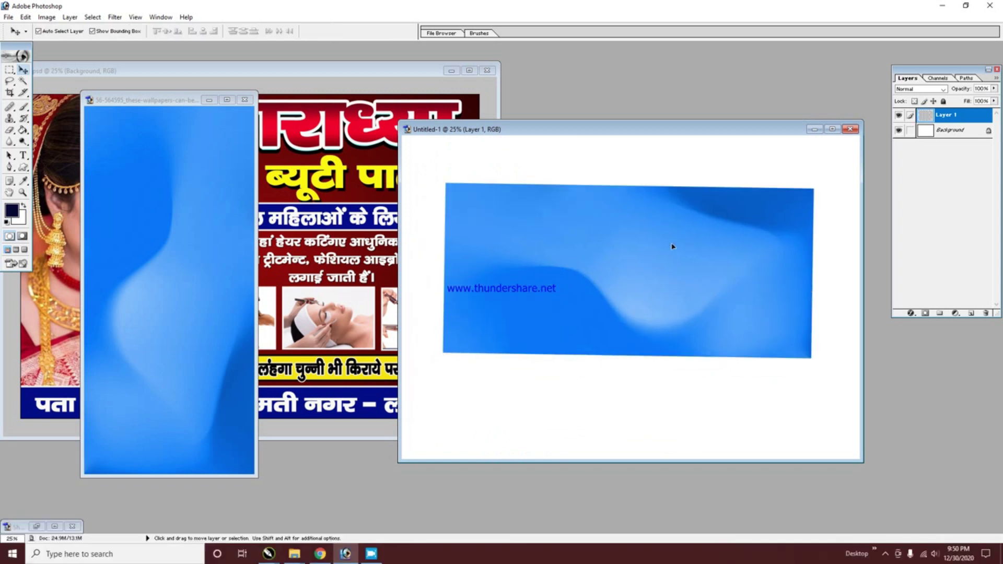
key(ctrl+t)
drag(770, 304, 857, 439)
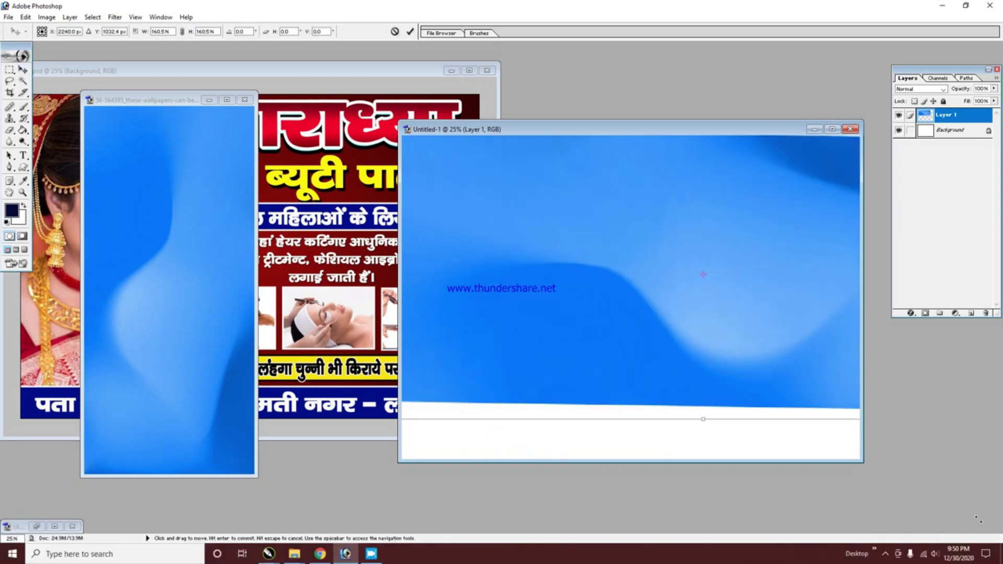
drag(728, 443, 729, 459)
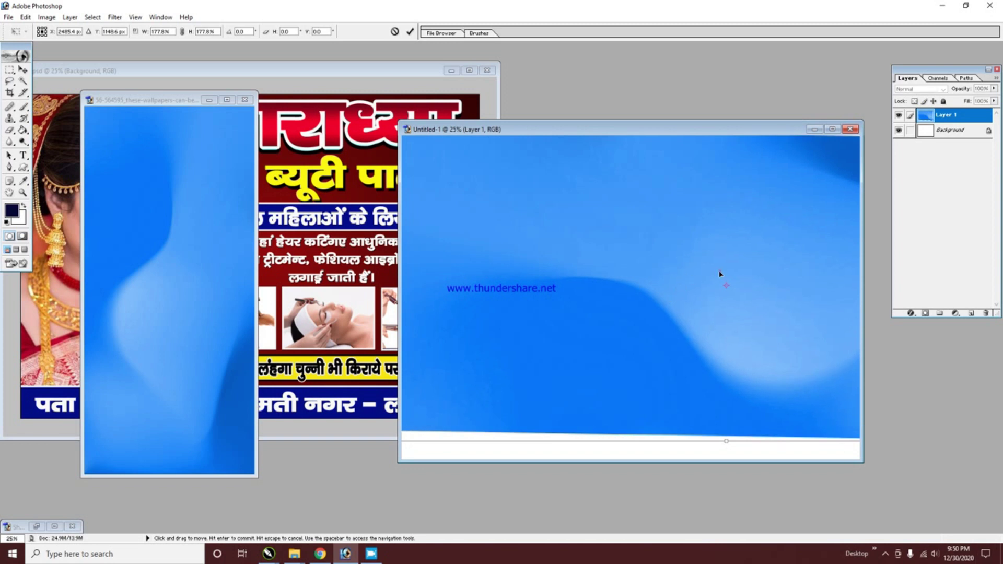
key(Return)
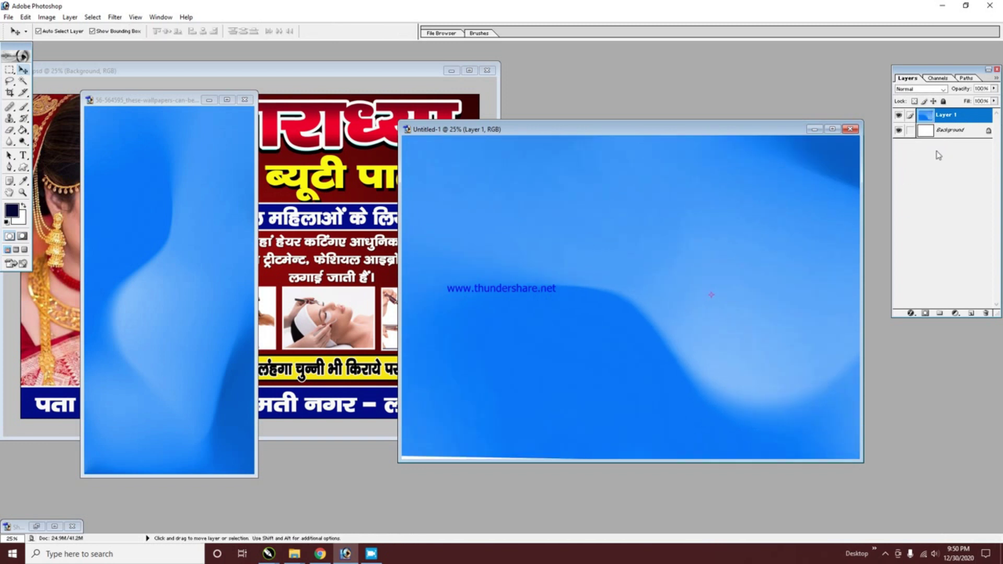
key(ctrl+e)
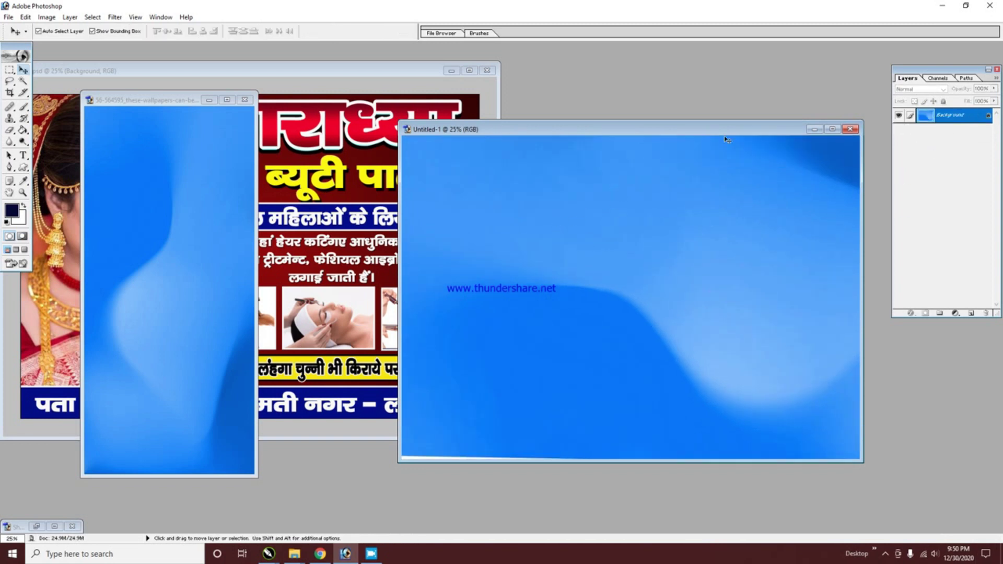
drag(726, 139, 689, 147)
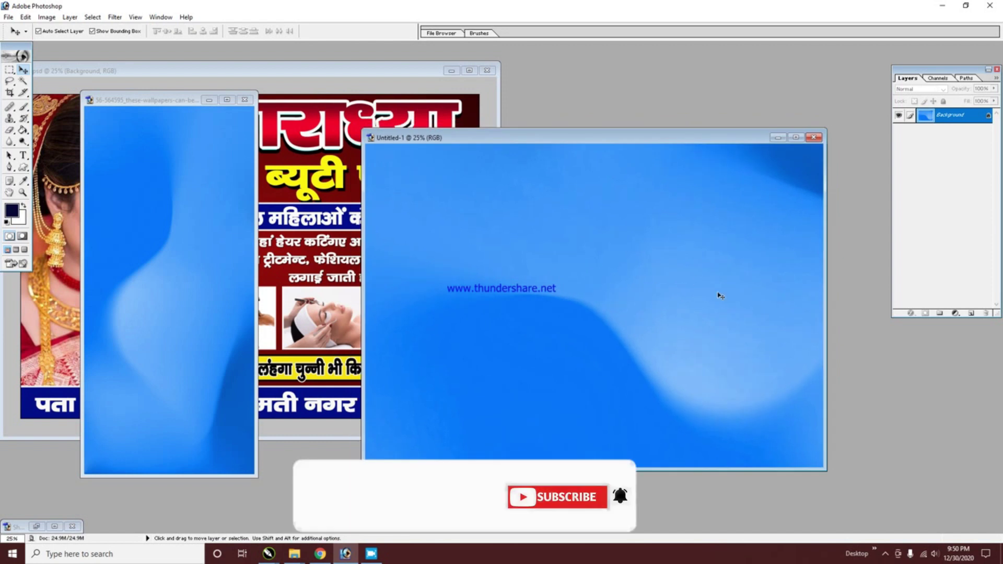
- Darken the blue background with a Curves adjustment
key(ctrl+m)
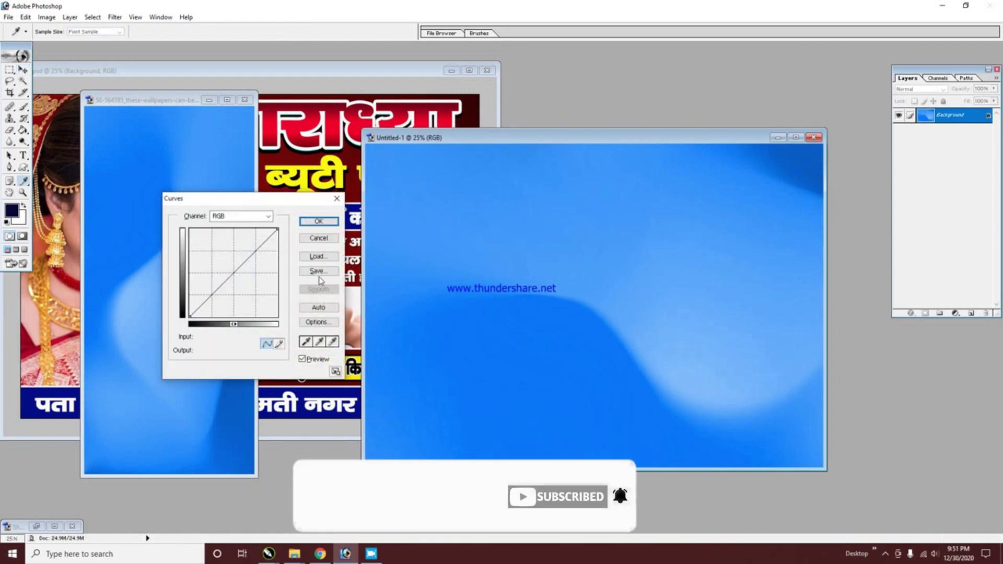
click(237, 272)
drag(238, 274, 241, 278)
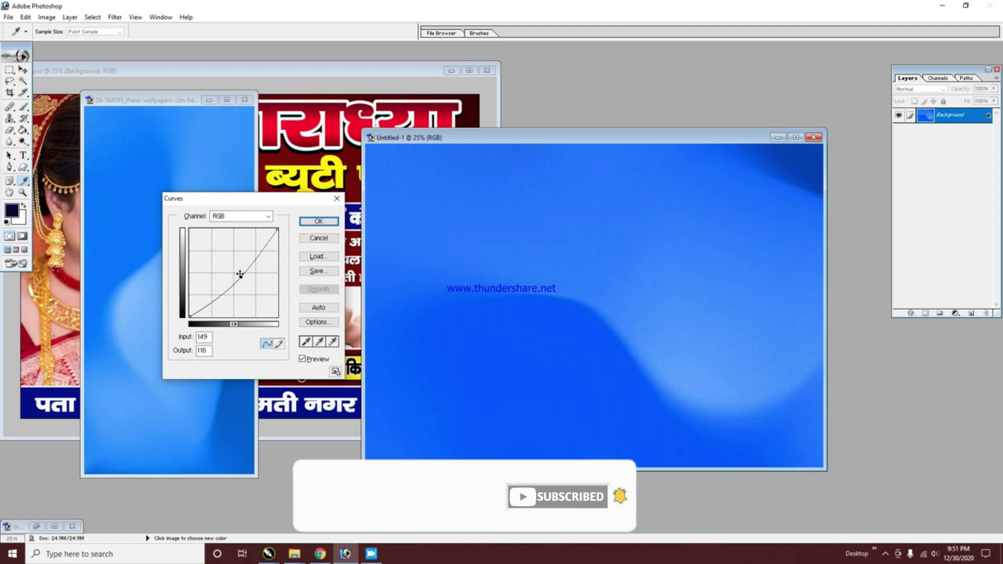
key(Return)
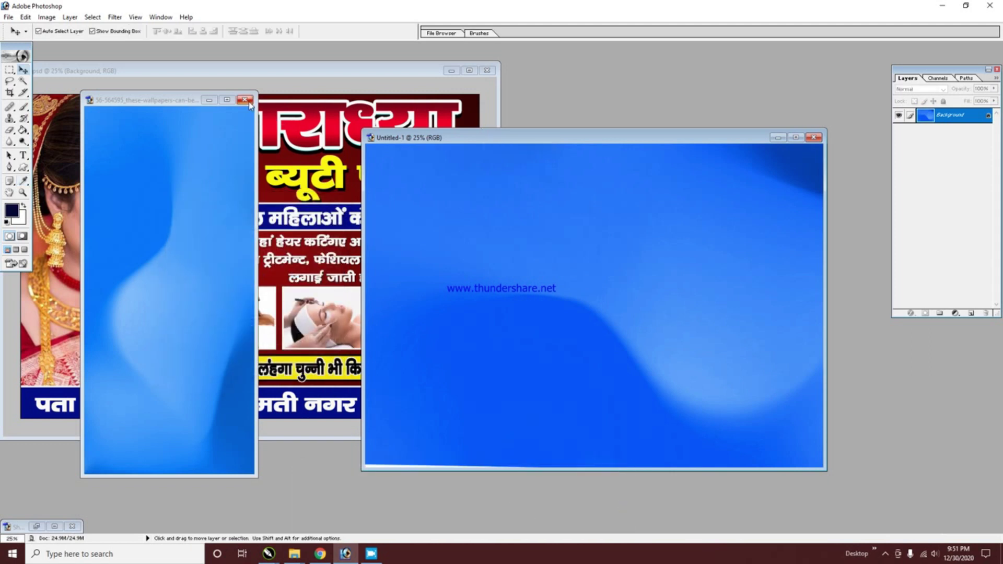
- Close the wallpaper image and bring the parlour poster back in front
click(244, 100)
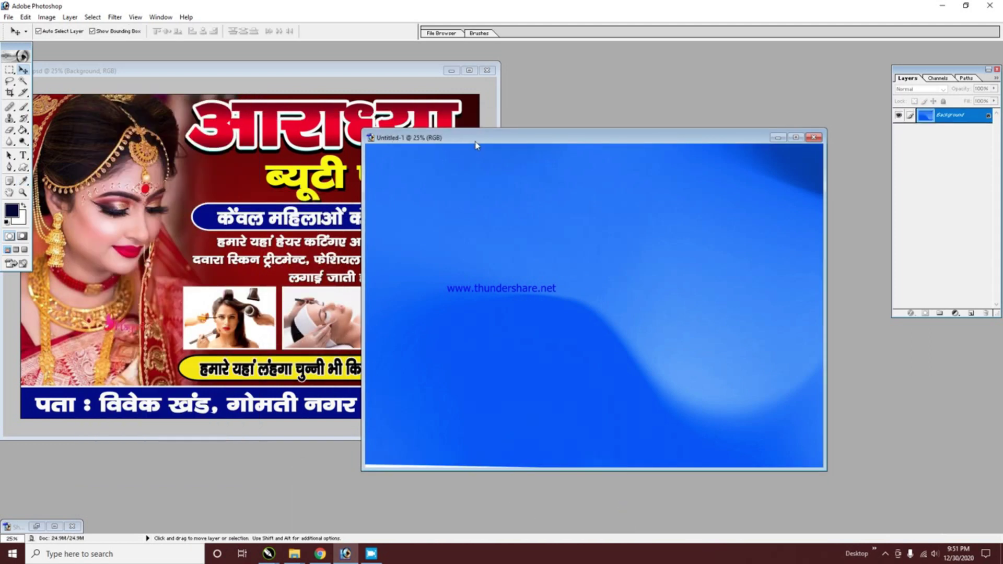
mouse_move(477, 145)
mouse_down()
mouse_move(500, 157)
mouse_move(488, 157)
mouse_up()
mouse_move(392, 69)
mouse_down()
mouse_move(357, 100)
mouse_move(396, 114)
mouse_up()
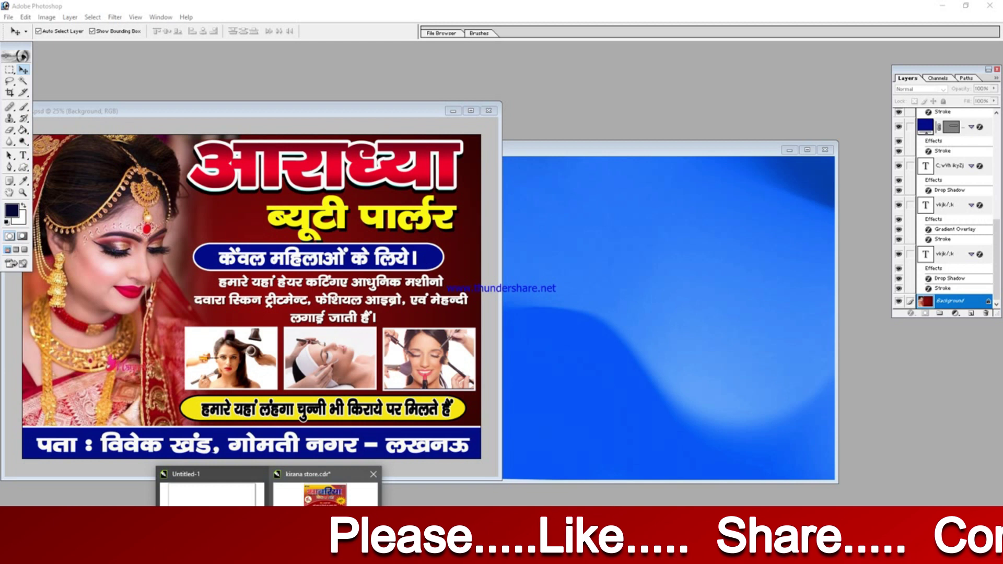
- Copy the आराध्या heading into the blue banner and retype it as लवकेश
mouse_move(371, 554)
click(329, 500)
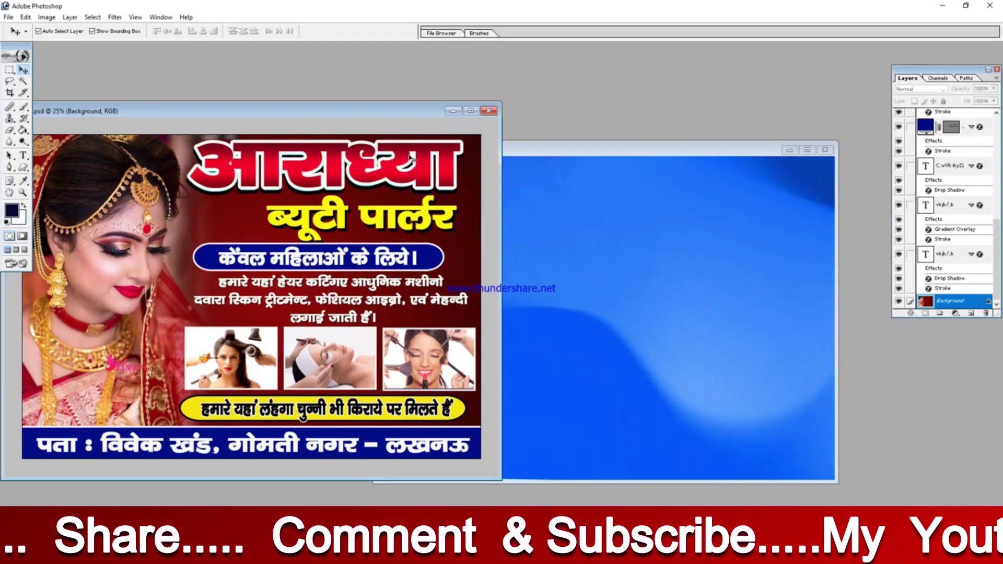
mouse_move(404, 153)
mouse_down()
mouse_move(629, 198)
mouse_move(631, 190)
mouse_up()
double_click(581, 184)
text(yods)
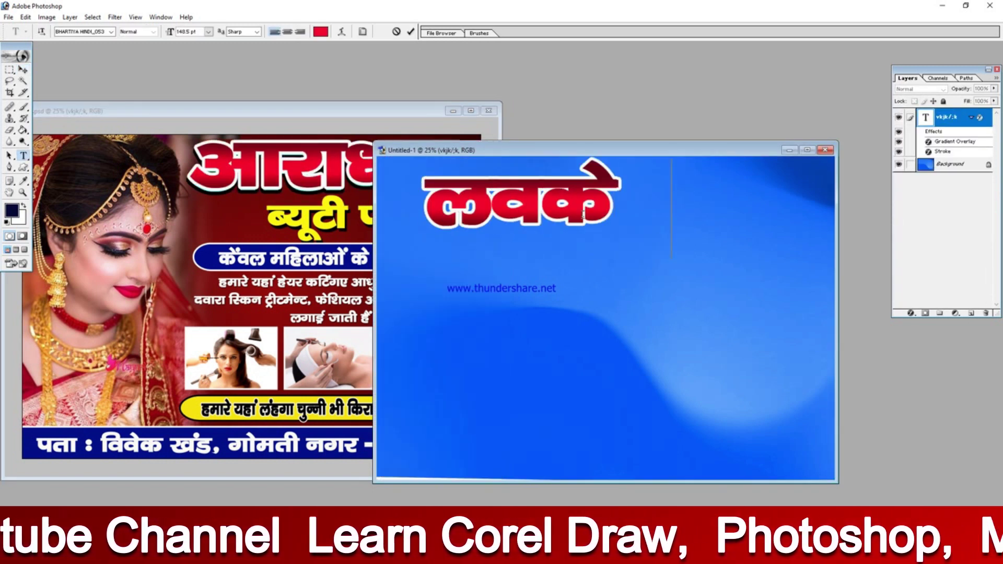
text(;)
key(BackSpace)
text('k)
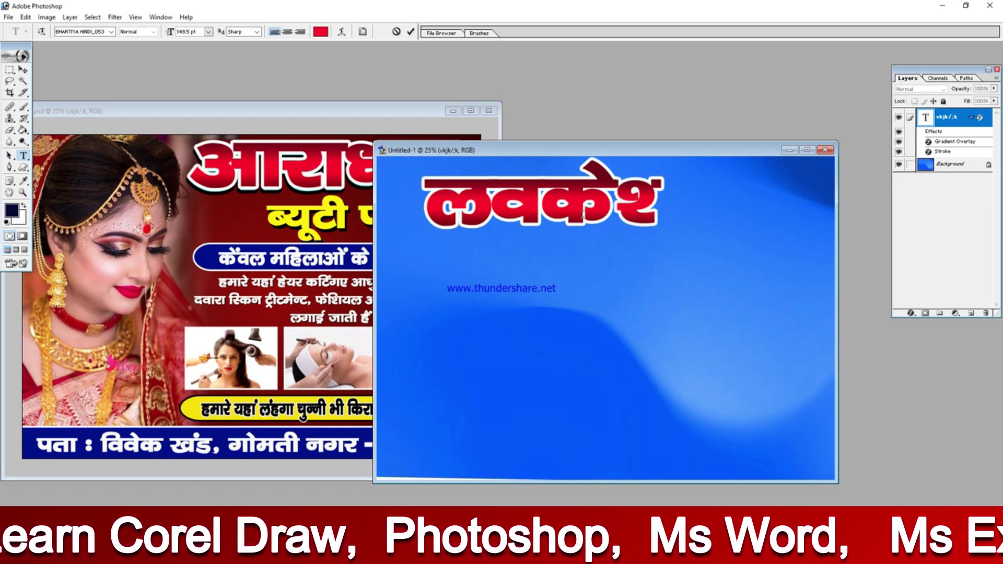
- Enlarge the लवकेश heading across the banner top and reduce its height slightly
drag(583, 214, 565, 209)
drag(664, 218, 777, 241)
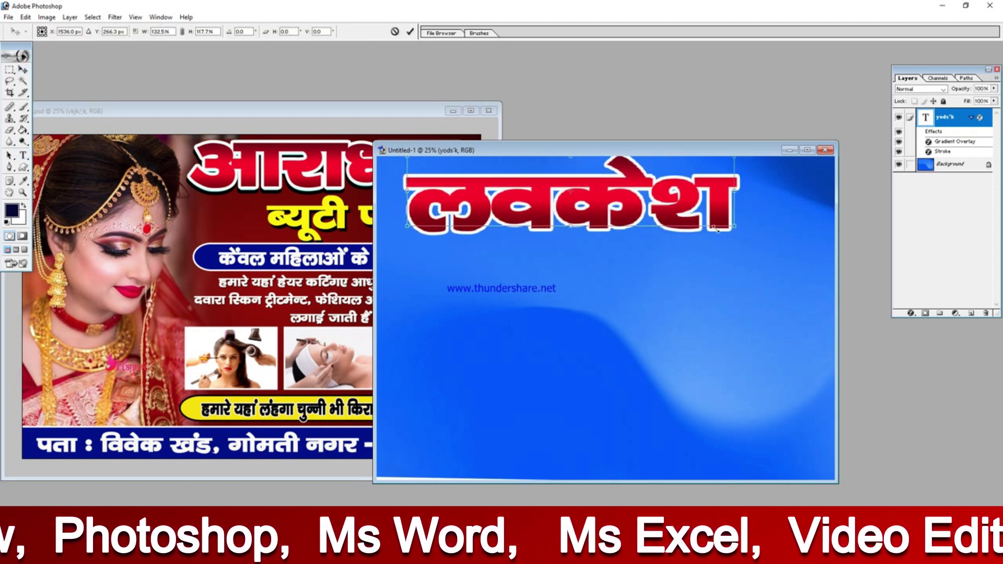
key(Return)
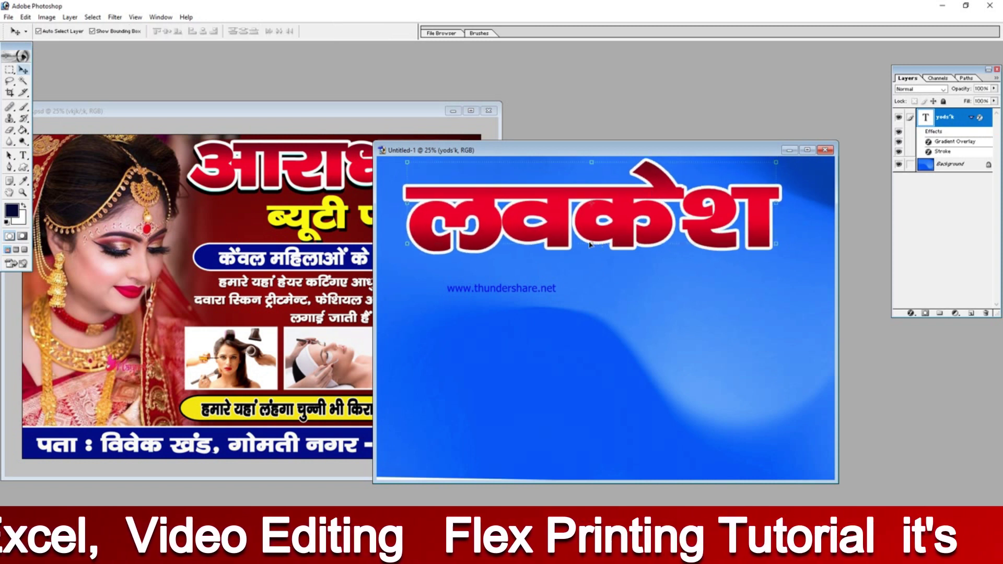
drag(592, 245, 596, 234)
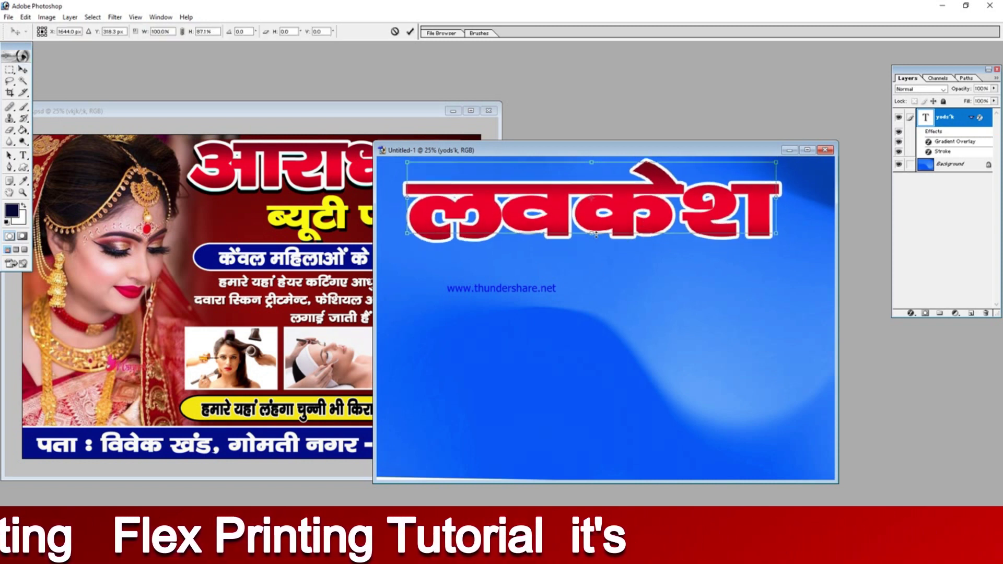
key(Return)
drag(667, 178, 666, 177)
click(631, 278)
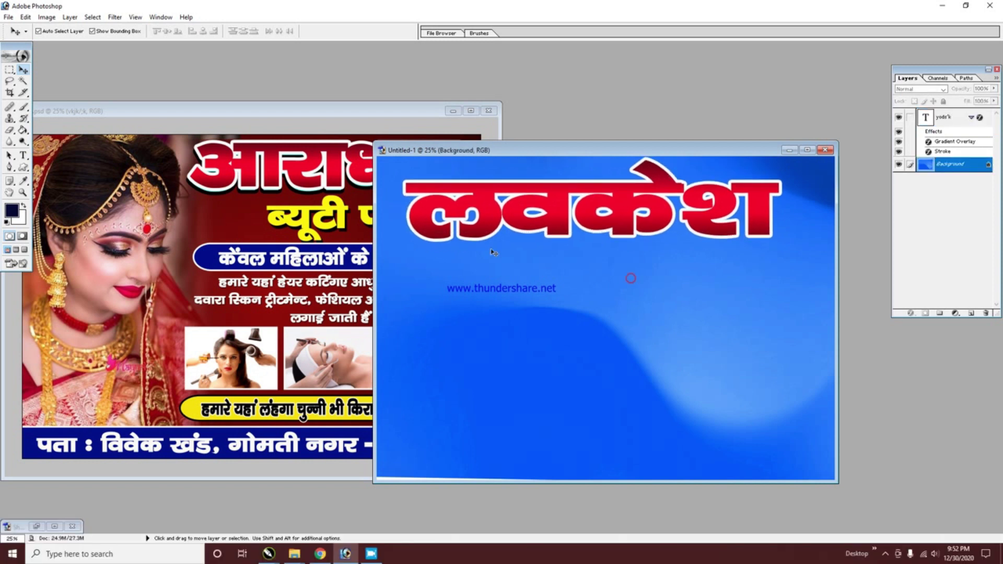
- Copy the ब्यूटी पार्लर subtitle in, retype it as किराना स्टोर, and place it below लवकेश
click(327, 211)
drag(327, 211, 682, 266)
drag(742, 277, 696, 276)
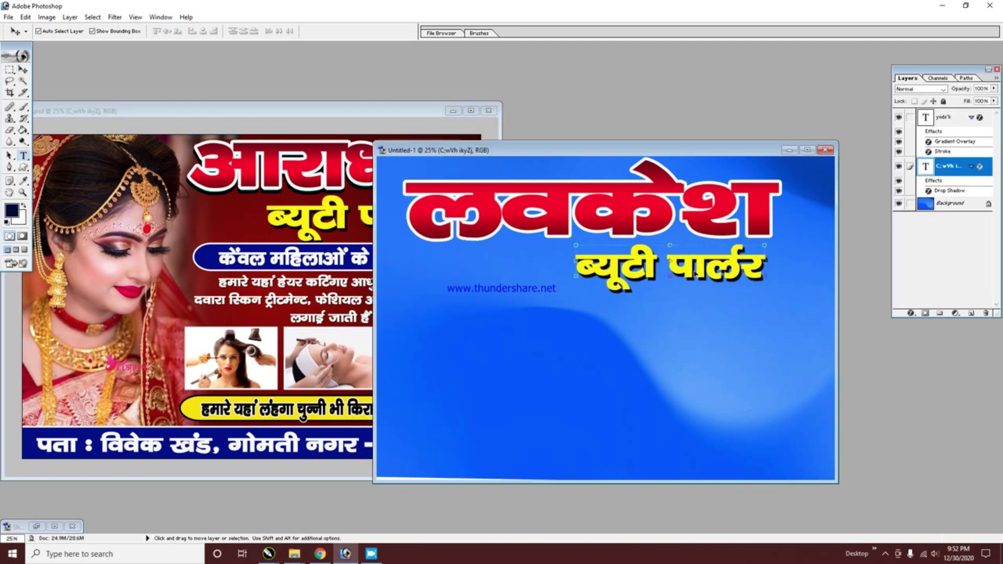
key(t)
triple_click(695, 277)
text(किराना स्टोर)
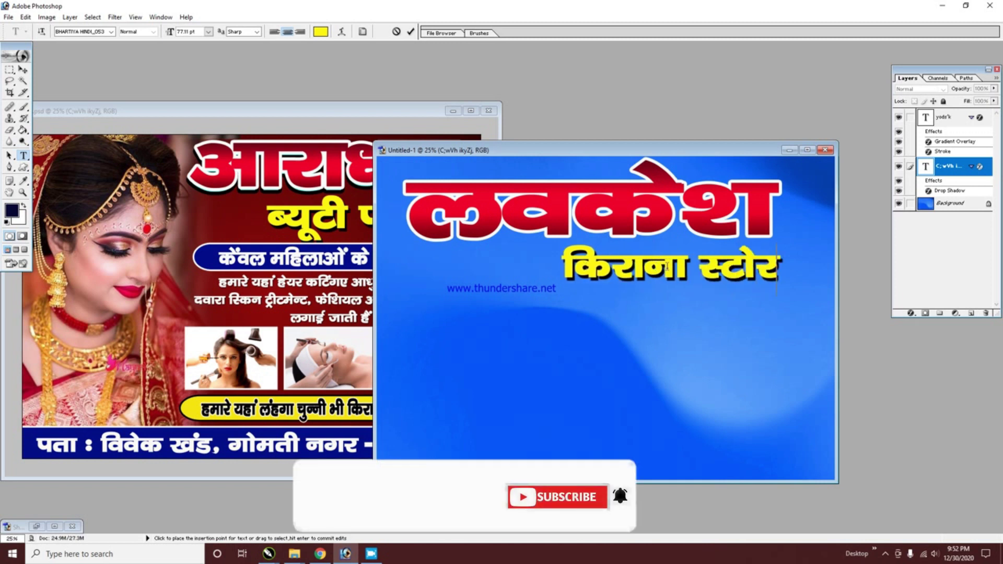
click(23, 69)
drag(626, 205, 625, 221)
drag(619, 269, 588, 325)
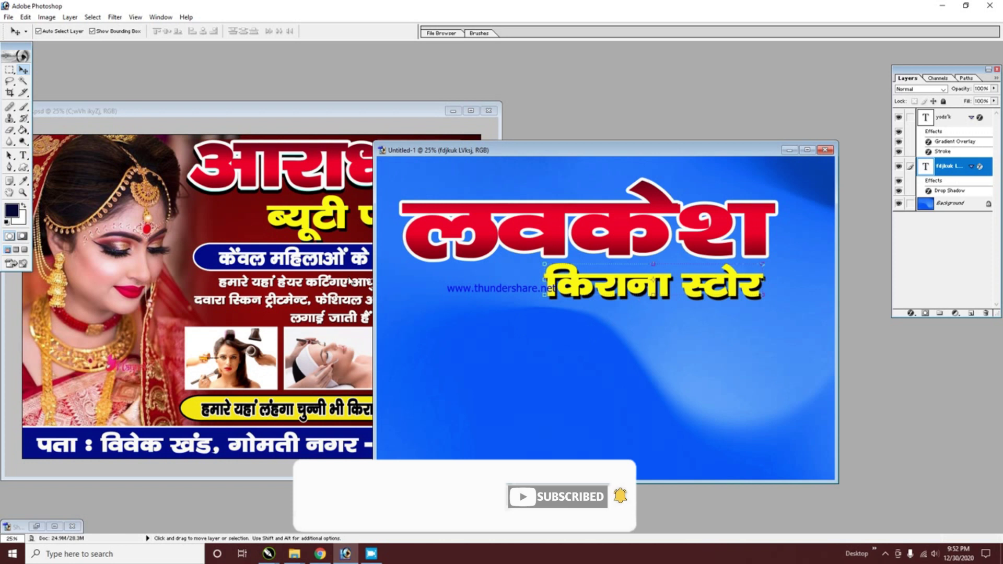
- Copy the parlour design's paragraph into the banner and colour its text red
click(327, 284)
mouse_move(363, 296)
mouse_down()
mouse_move(668, 353)
mouse_move(618, 324)
mouse_up()
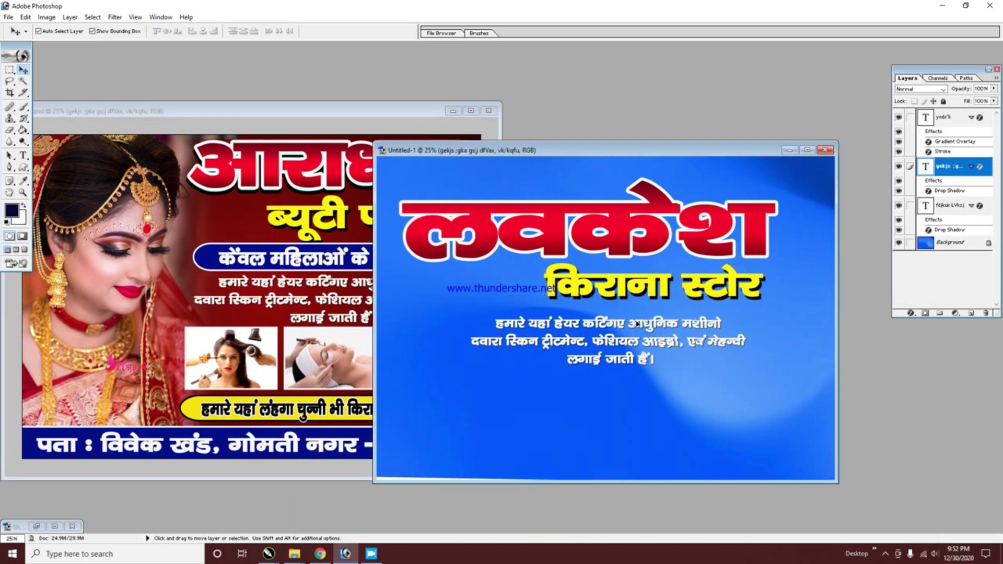
double_click(925, 166)
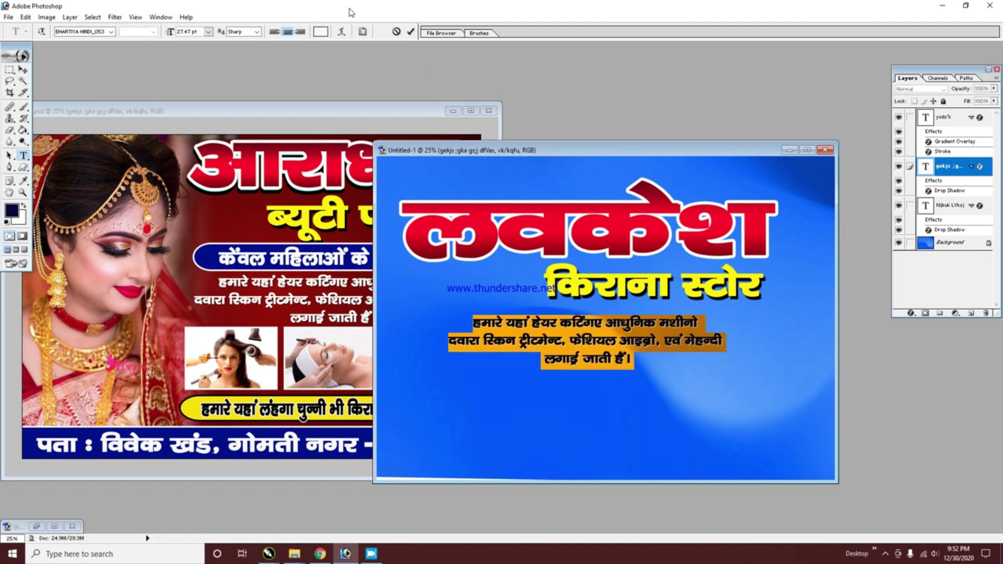
click(321, 31)
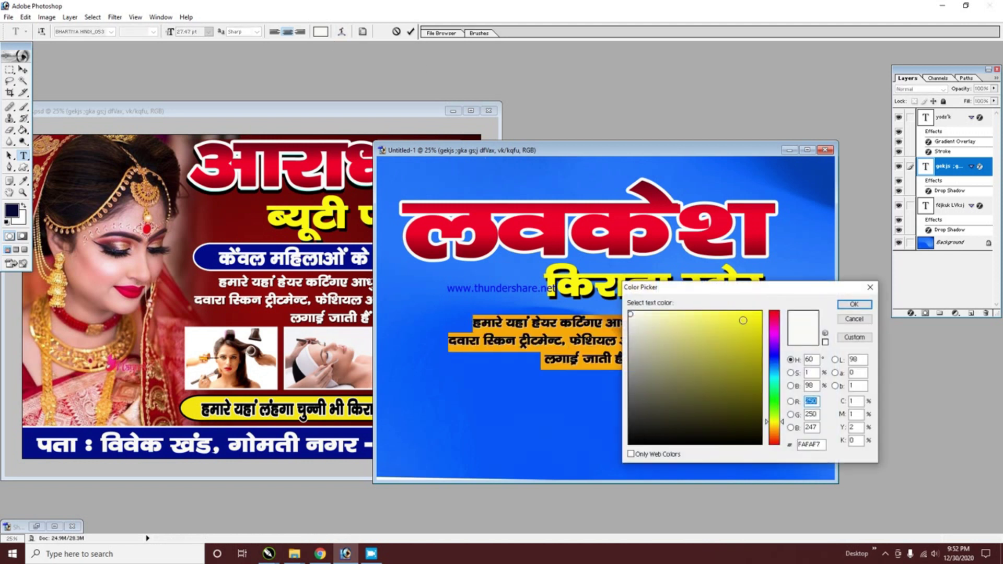
drag(775, 325, 774, 319)
click(757, 315)
click(854, 304)
click(412, 32)
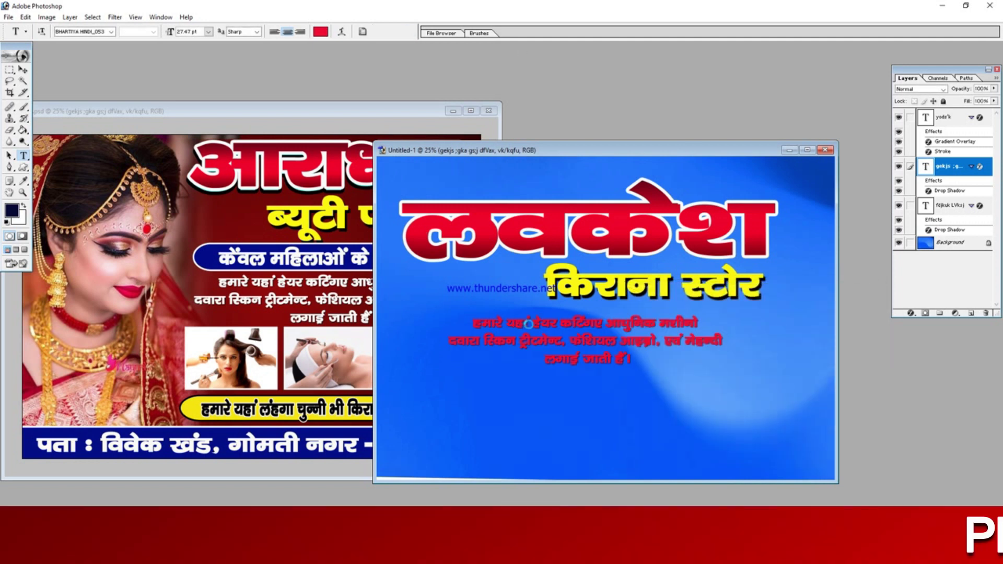
- Add a near-white Stroke layer style to the paragraph
click(911, 313)
click(930, 443)
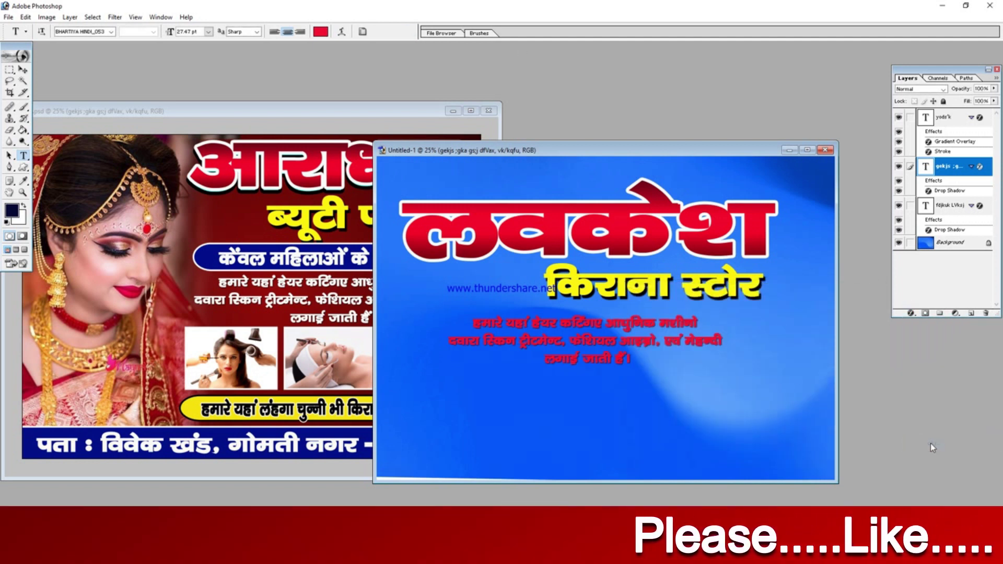
click(601, 411)
click(630, 313)
click(841, 305)
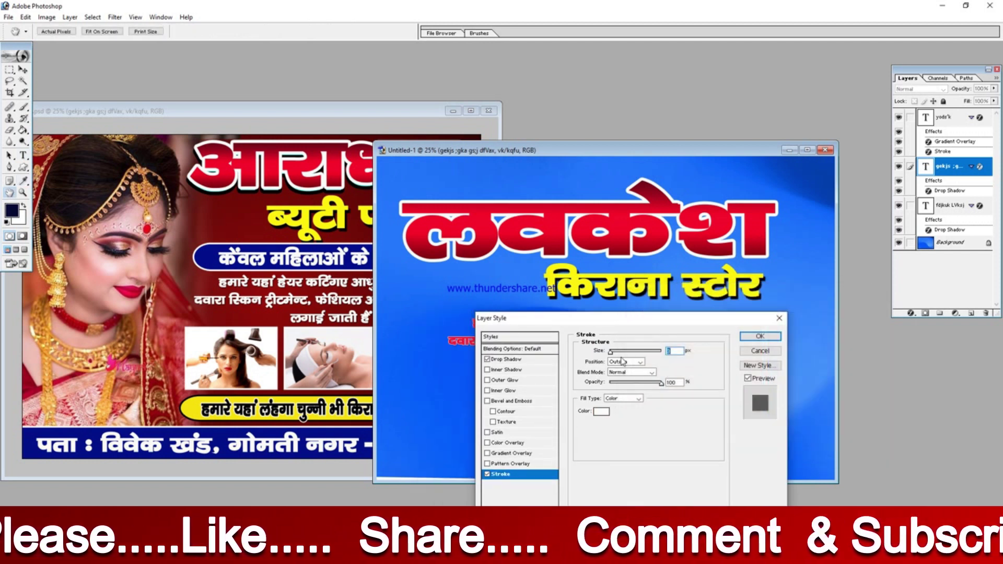
drag(523, 318, 679, 291)
click(917, 308)
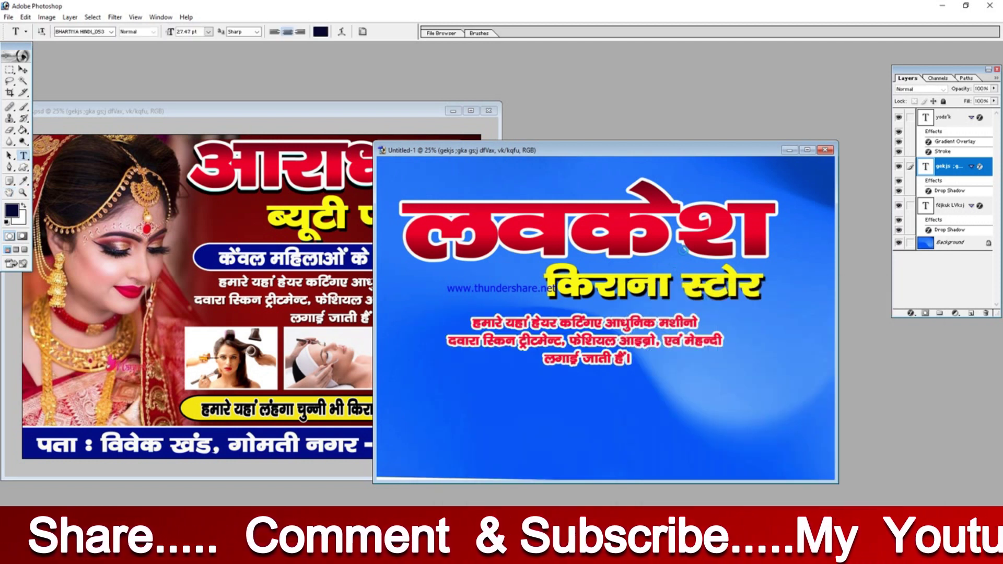
- Change the paragraph text to black and enlarge it slightly
click(319, 31)
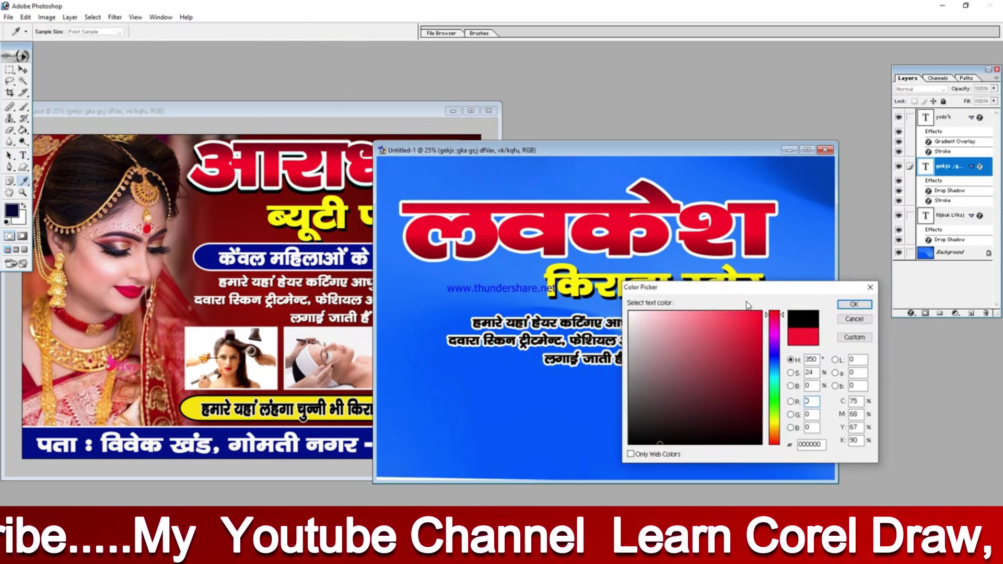
click(845, 305)
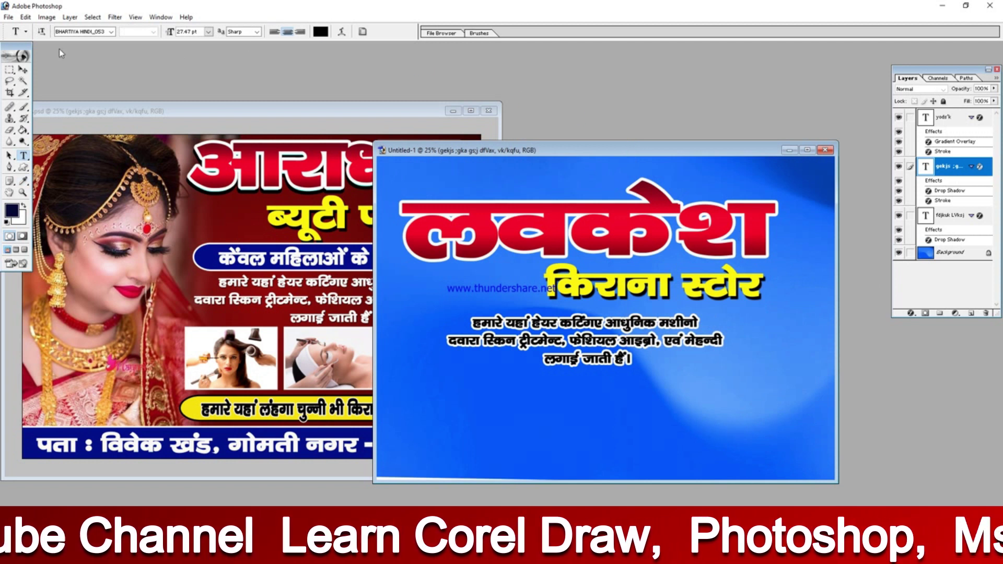
key(ctrl+t)
drag(756, 368, 761, 375)
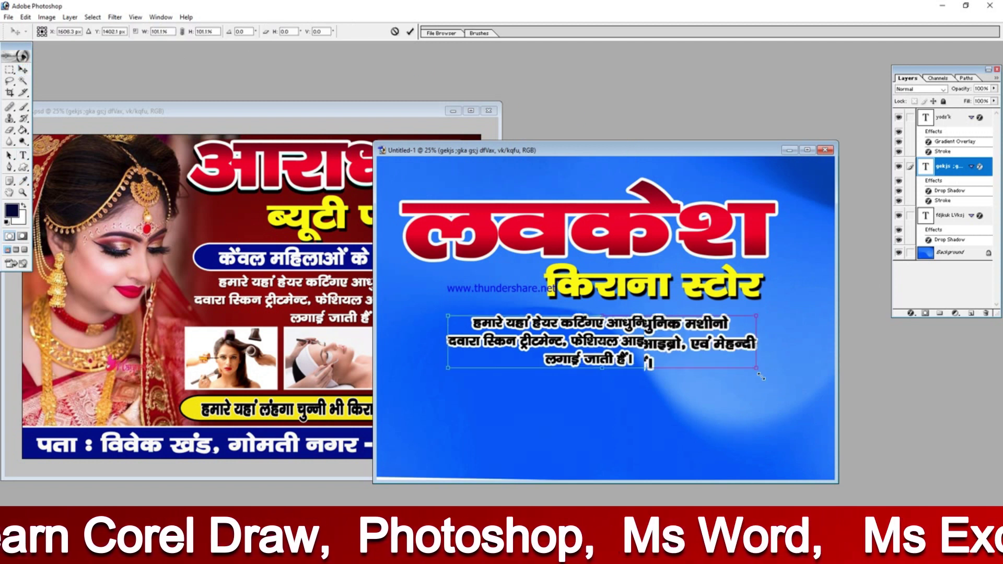
key(Return)
mouse_move(276, 475)
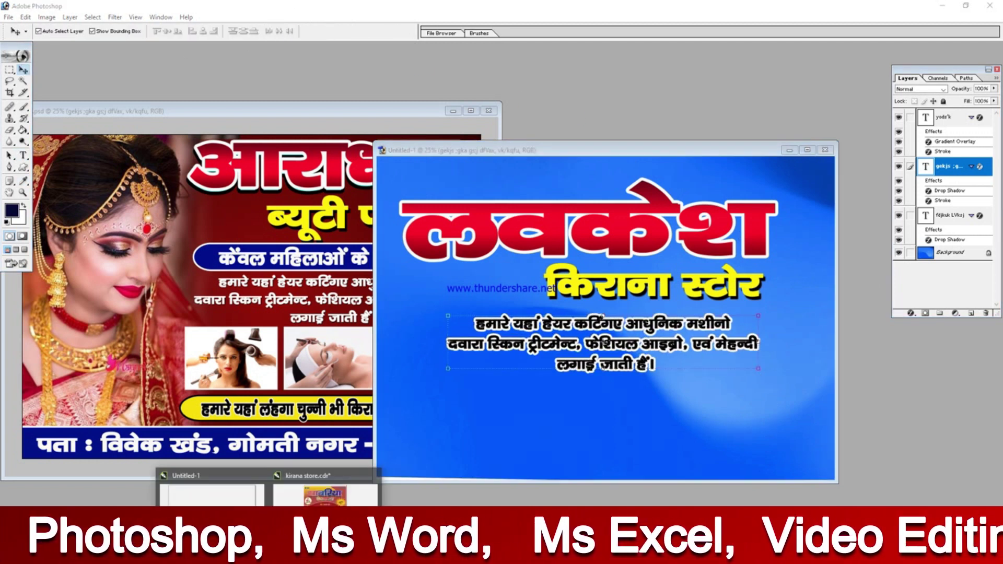
click(325, 491)
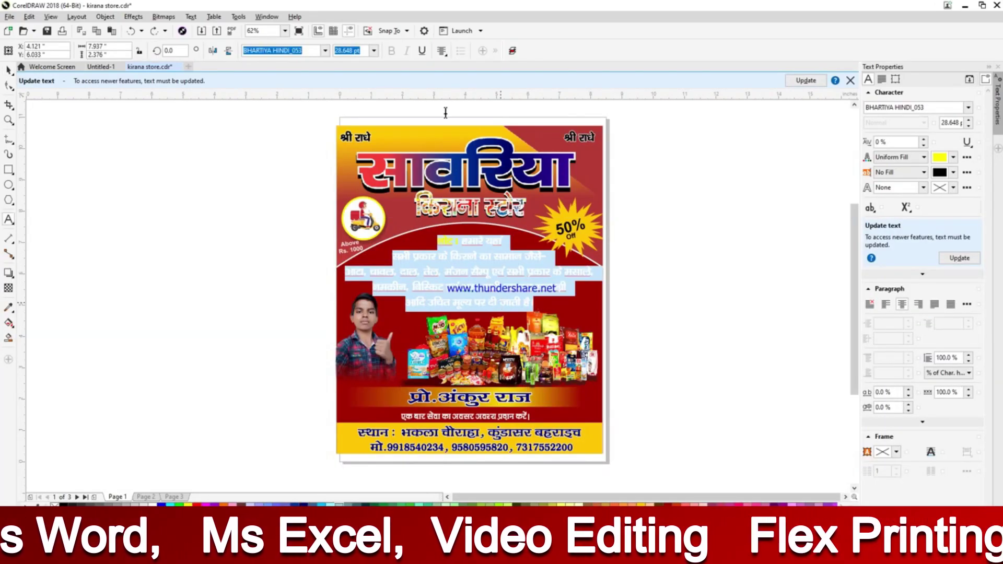
key(alt+Tab)
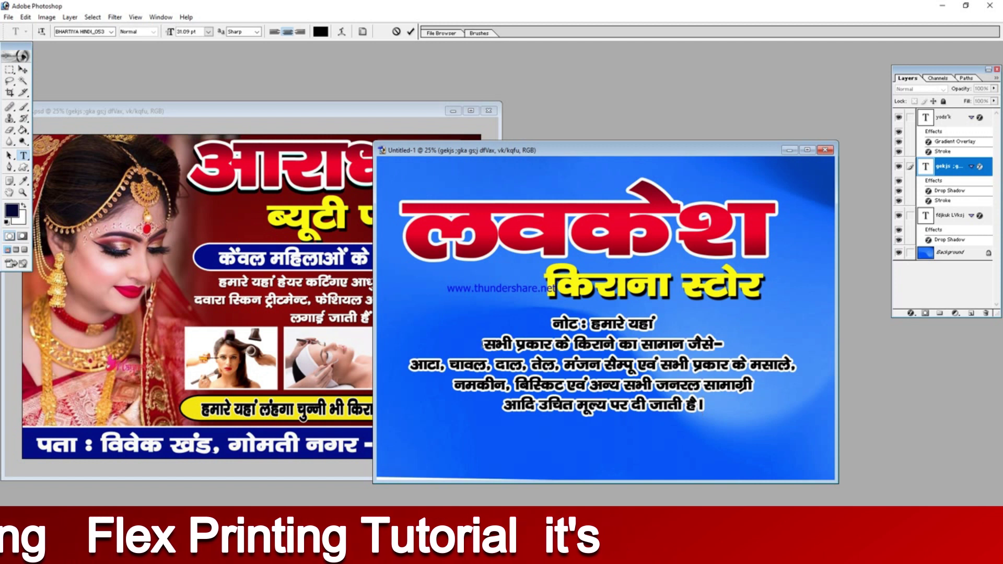
key(BackSpace)
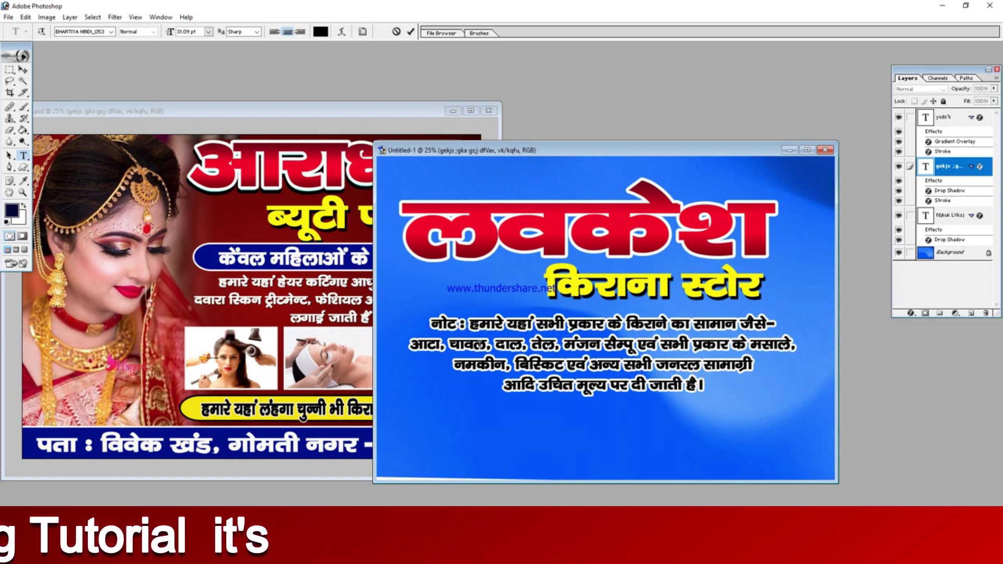
key(ctrl+Return)
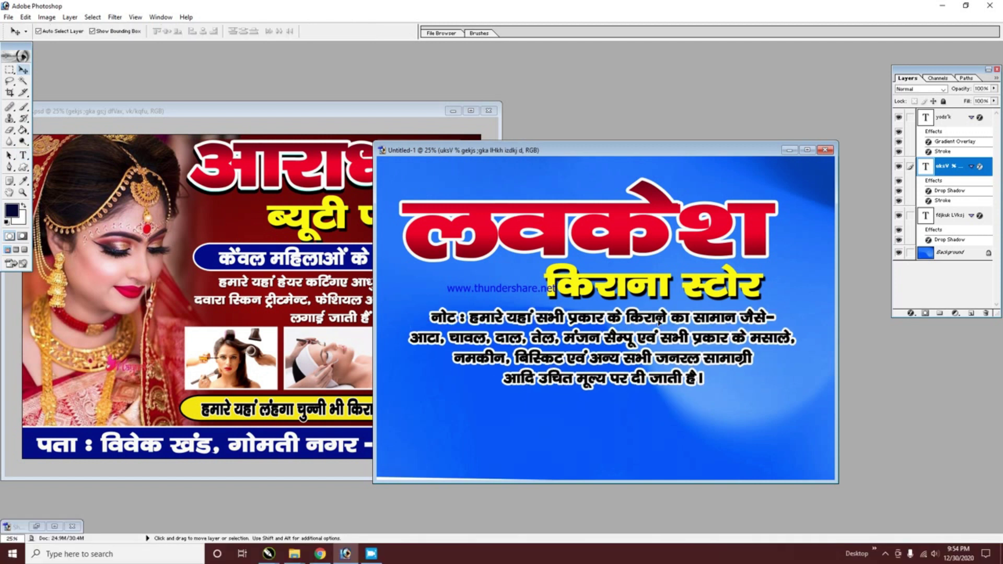
key(v)
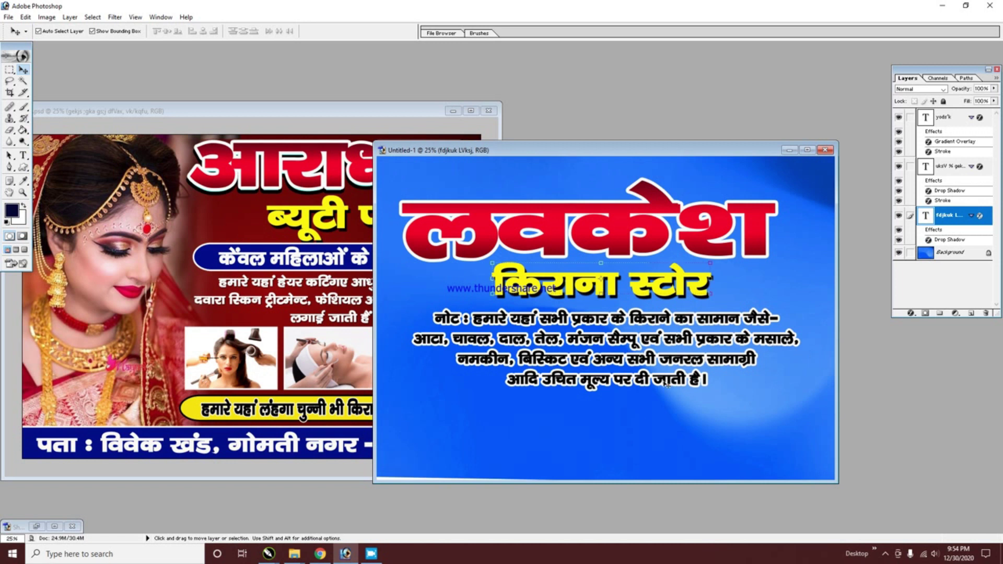
key(ctrl+o)
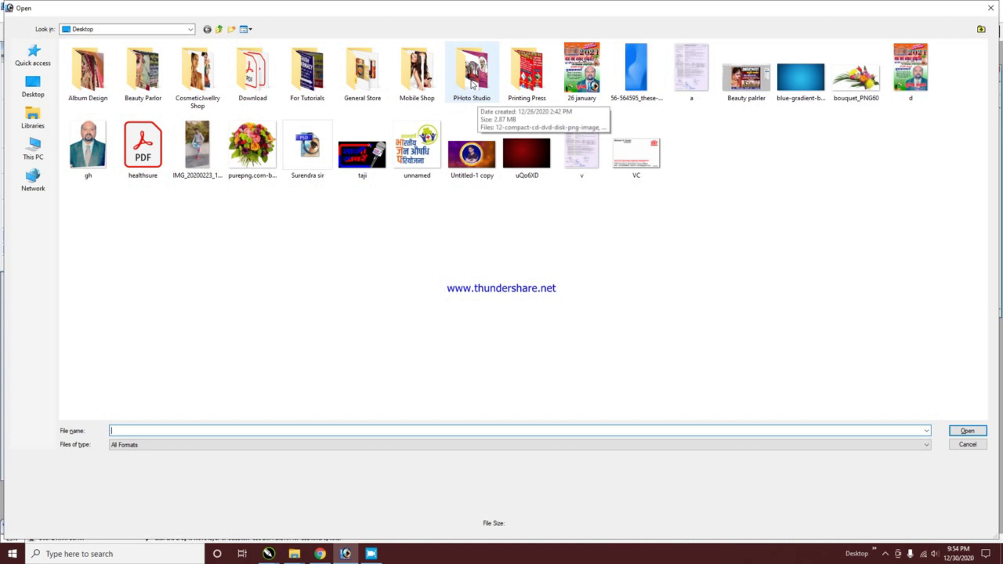
- Open the product images, including Saffola, from the General Store folder
click(371, 70)
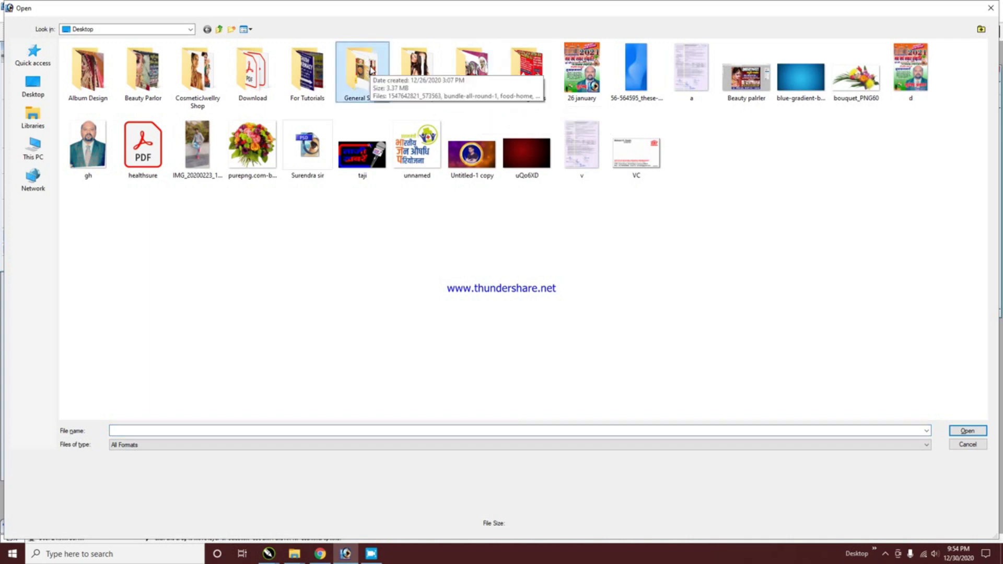
double_click(371, 69)
drag(247, 123, 78, 78)
ctrl+click(362, 73)
ctrl+click(415, 73)
key(Return)
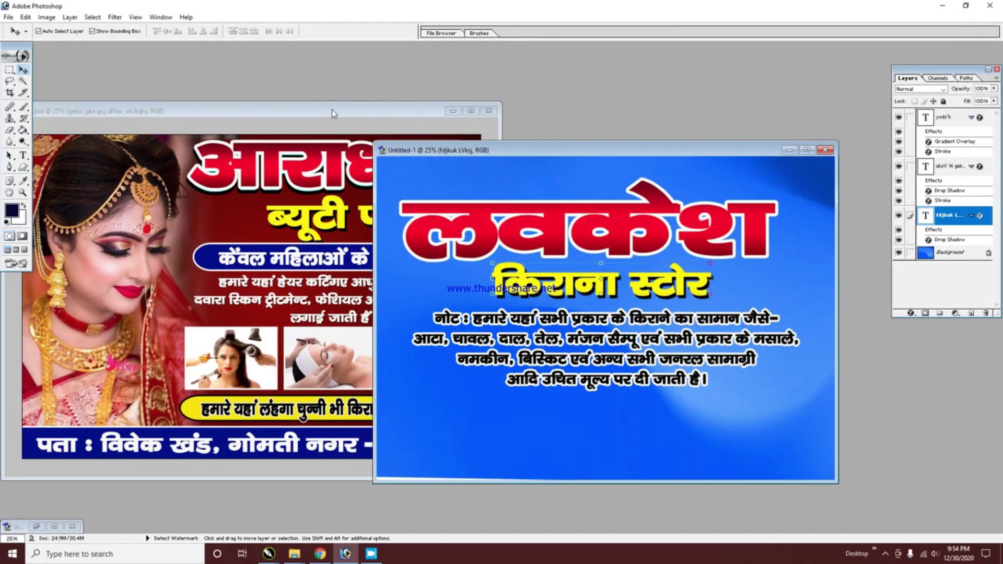
- Copy the grocery pile, Catch spices and mustard oil images into the banner
drag(235, 251, 757, 389)
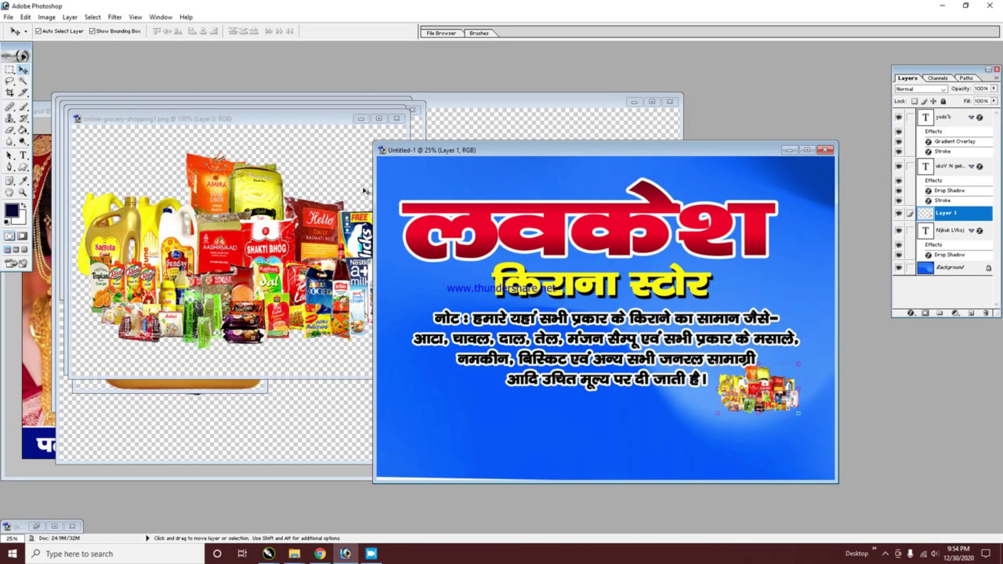
click(361, 118)
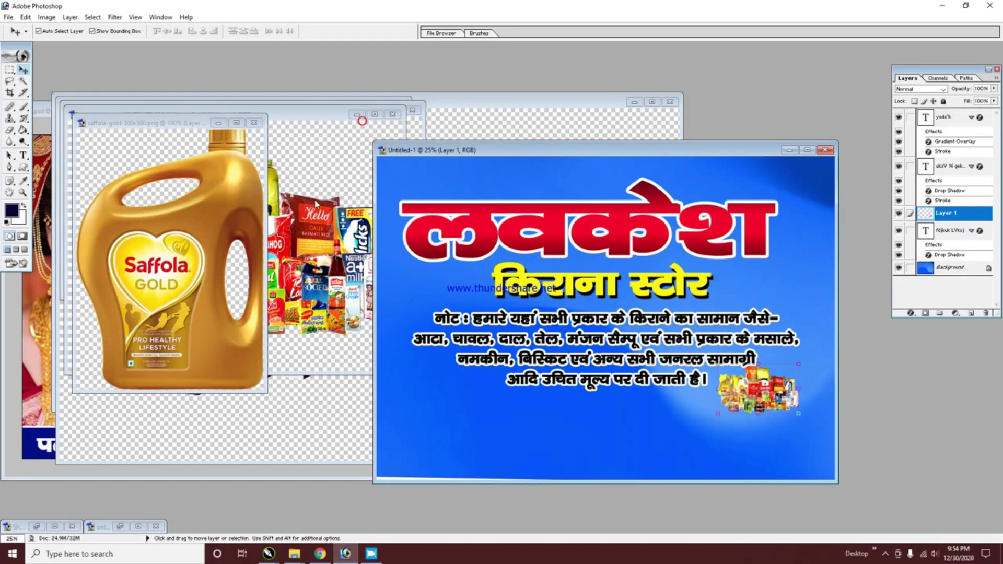
drag(209, 209, 601, 418)
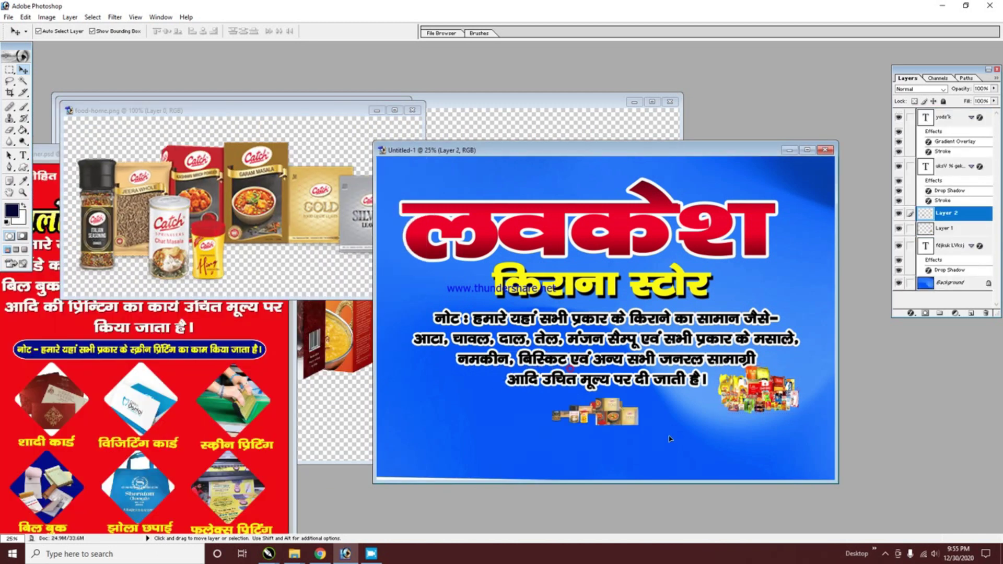
click(375, 110)
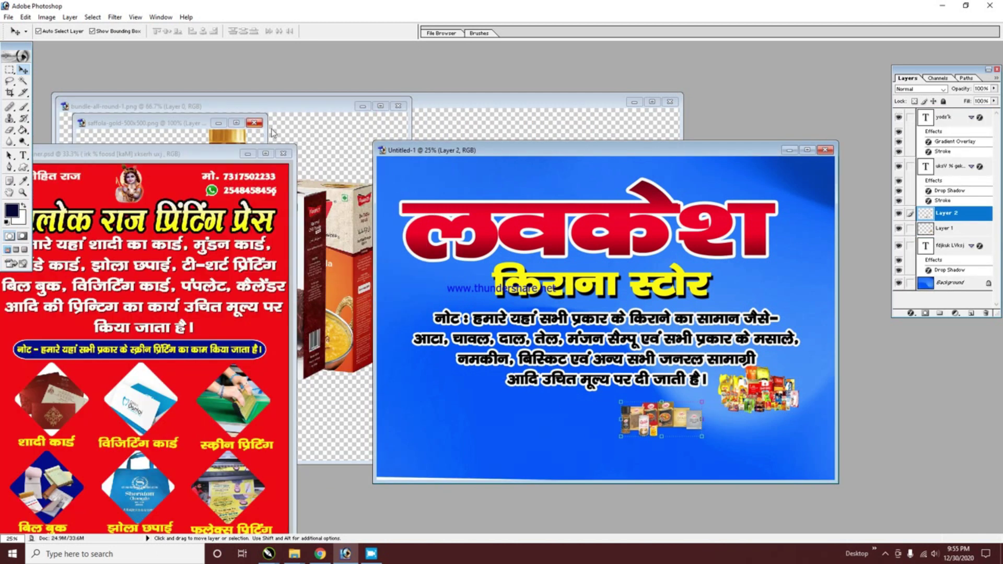
click(316, 111)
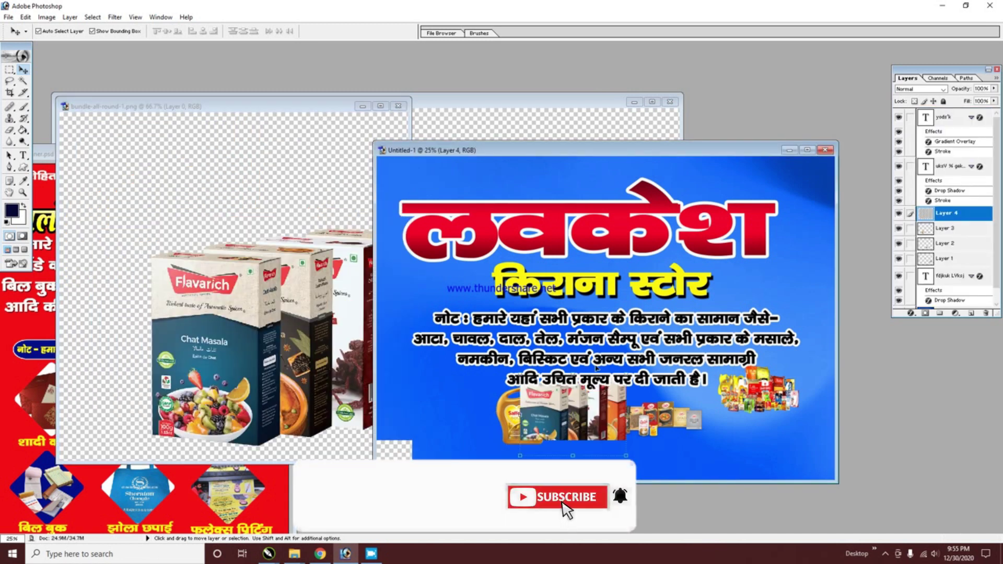
click(364, 109)
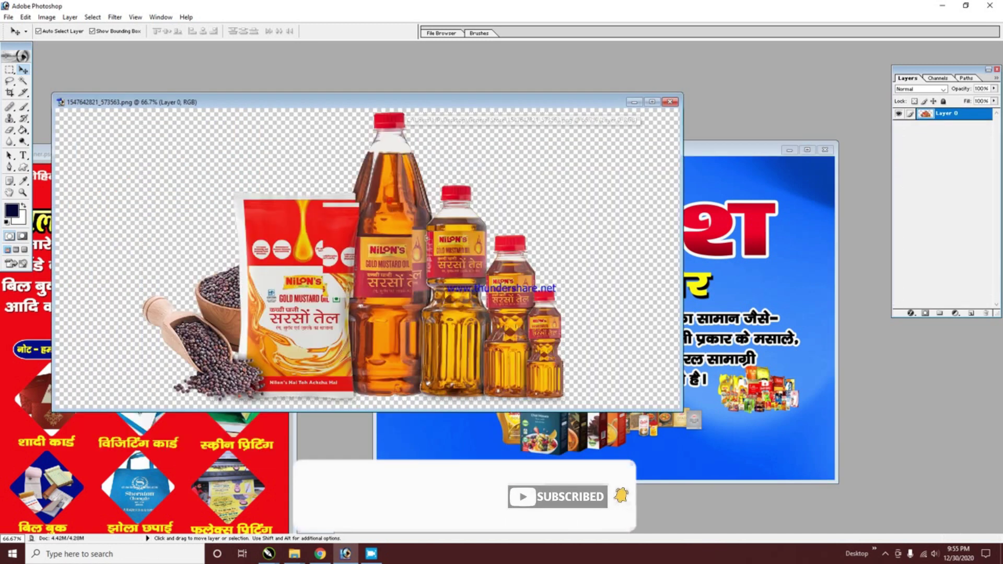
drag(392, 204, 757, 437)
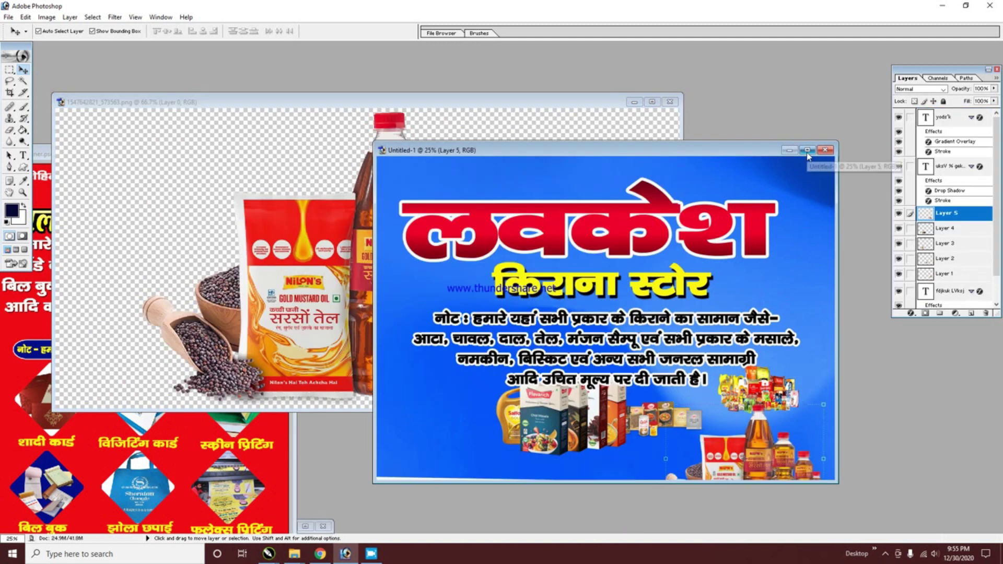
- Arrange the spice boxes, grocery pile, Saffola can and Catch spices along the banner's bottom row
click(807, 150)
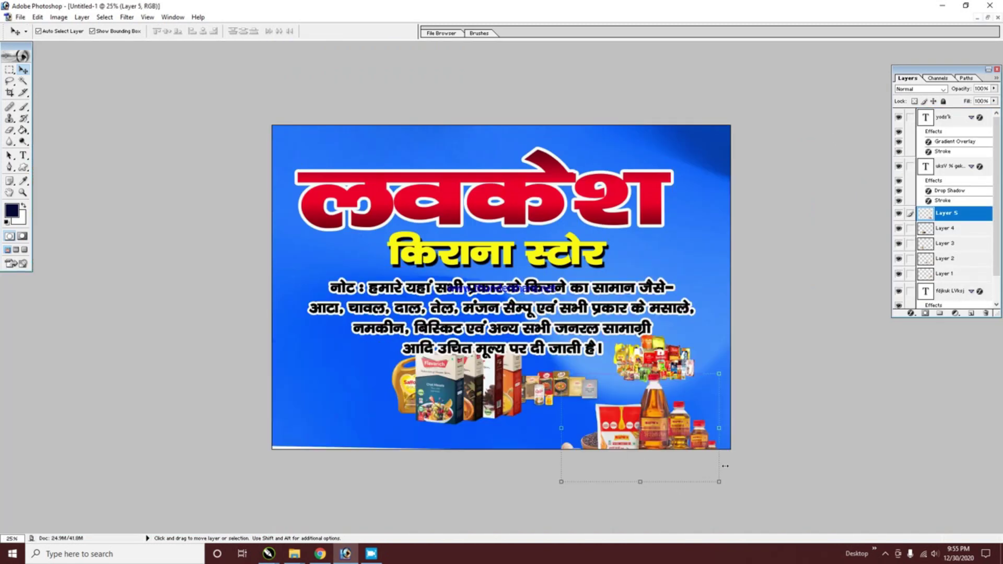
key(ctrl+plus)
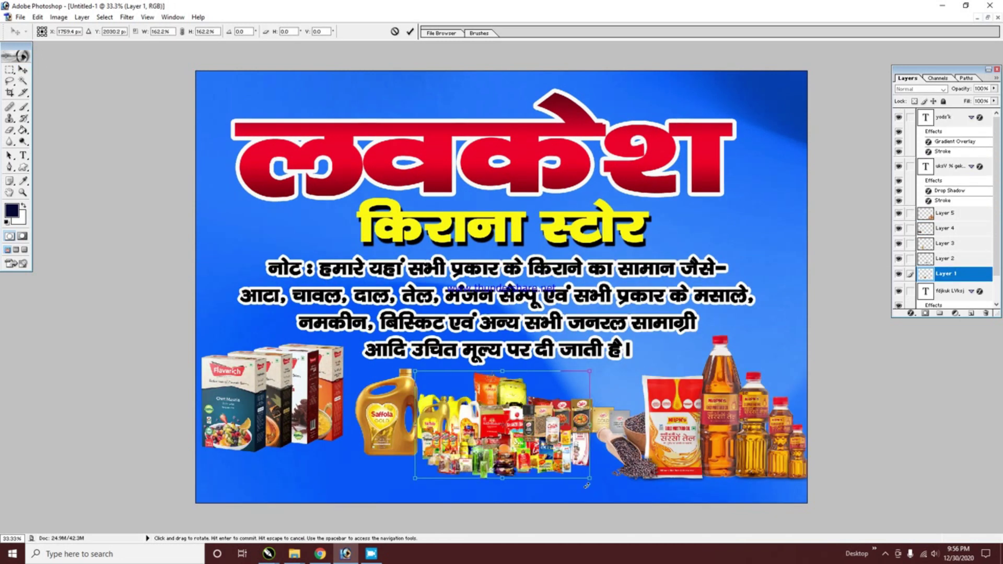
key(Return)
drag(538, 408, 602, 399)
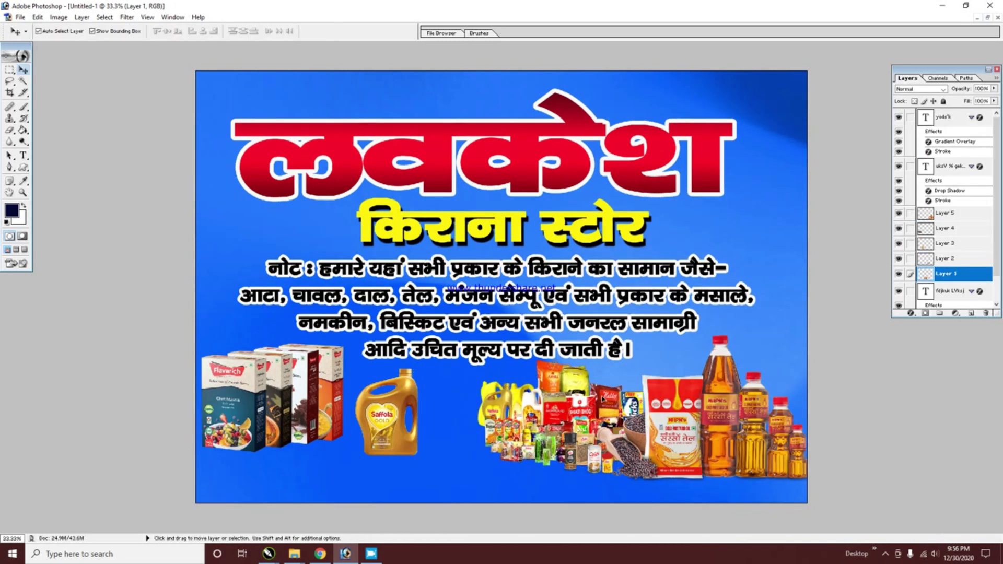
drag(386, 413, 467, 412)
mouse_move(328, 388)
mouse_down()
mouse_move(410, 420)
mouse_move(321, 383)
mouse_up()
drag(559, 397, 354, 389)
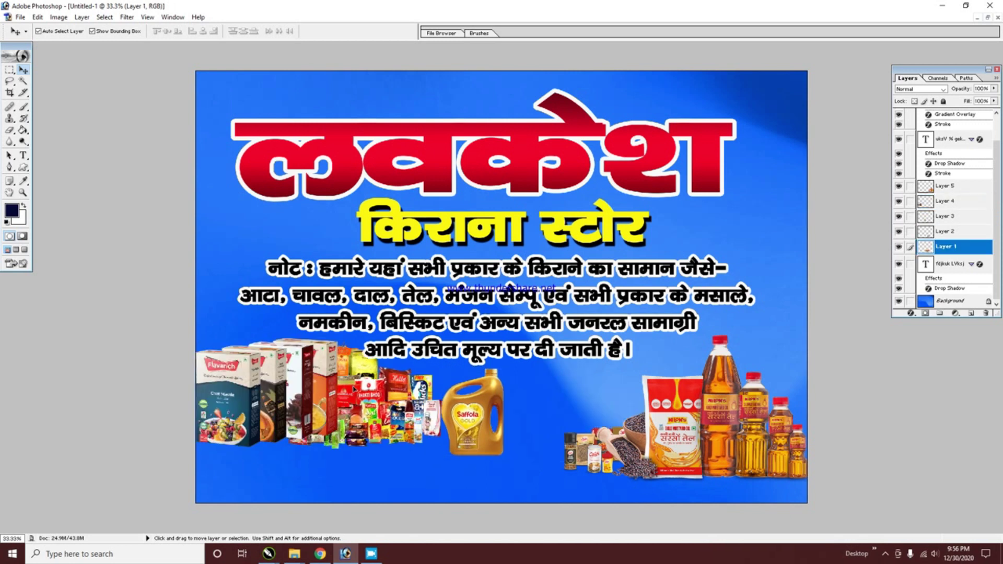
drag(473, 413, 606, 397)
drag(601, 444, 514, 431)
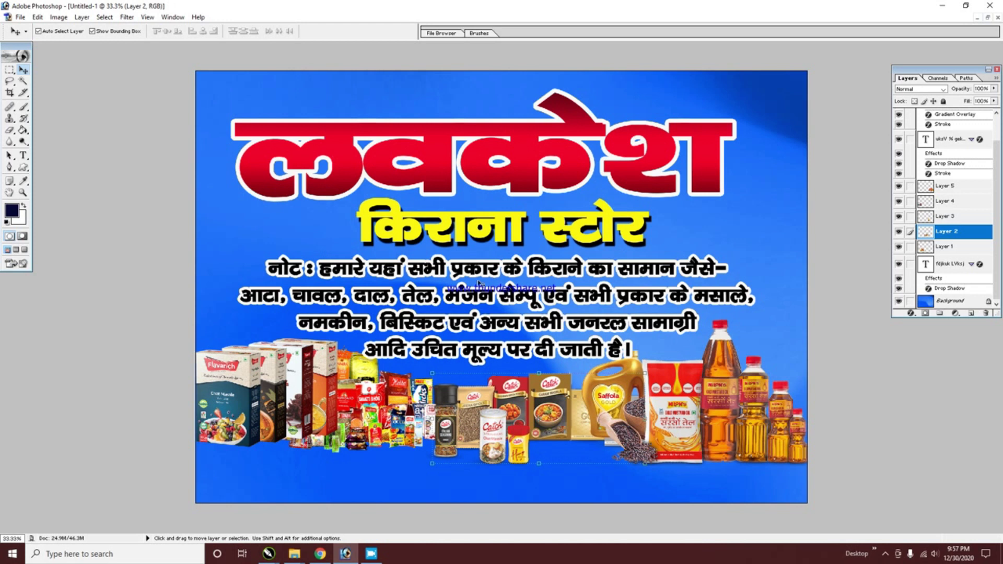
- Restore and zoom out the banner window, and reposition the printing-press poster beside it
click(987, 19)
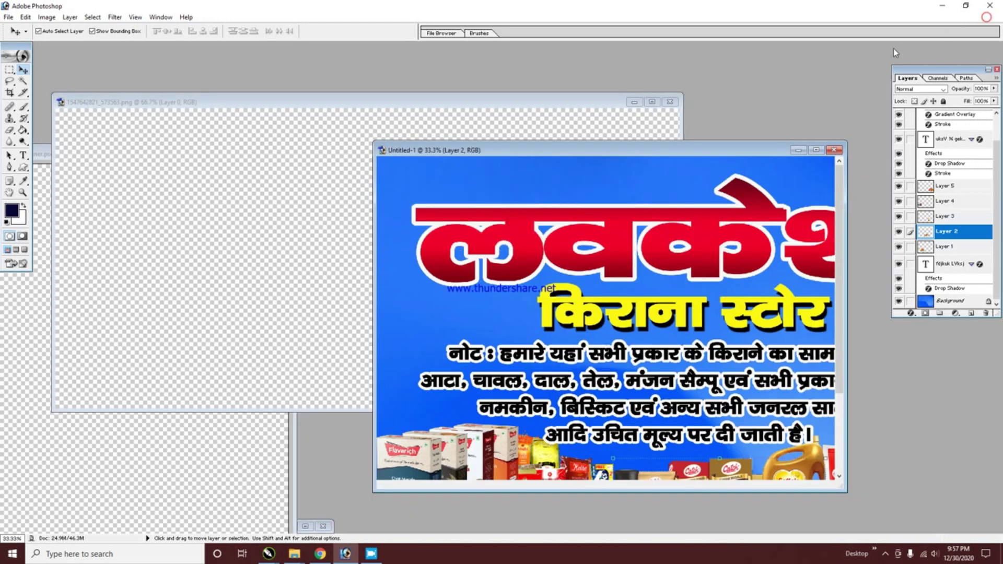
click(718, 323)
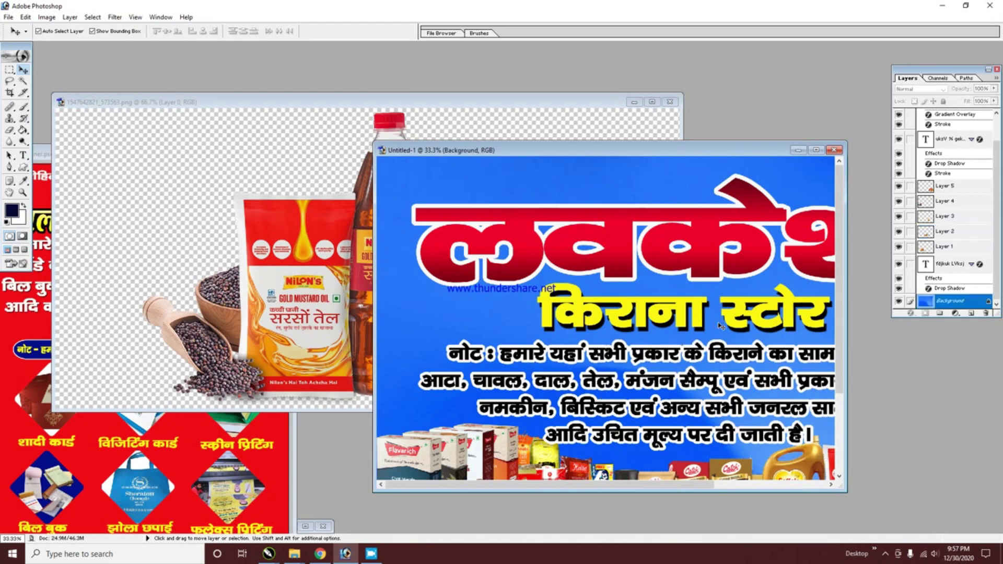
key(ctrl+minus)
click(167, 475)
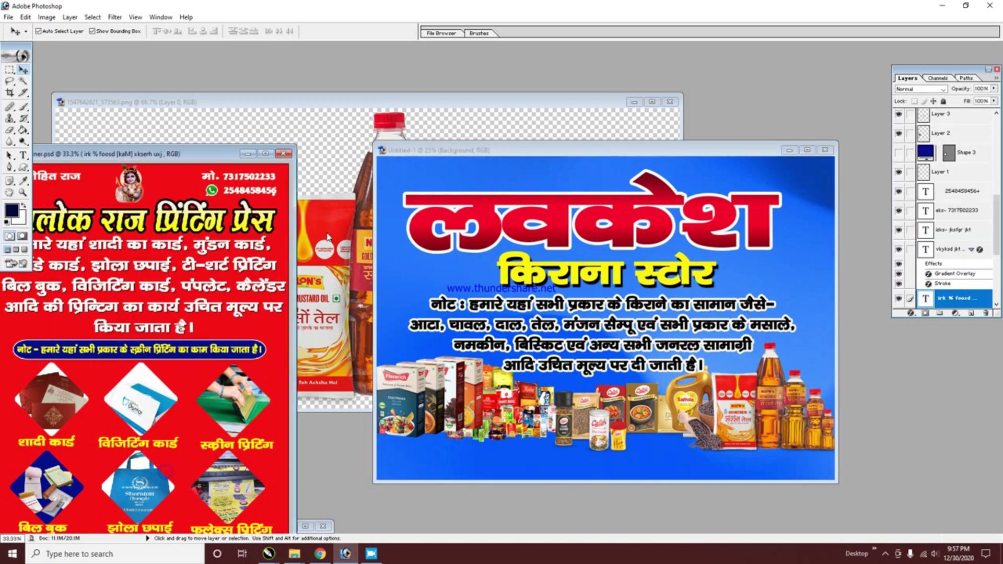
drag(236, 156, 245, 116)
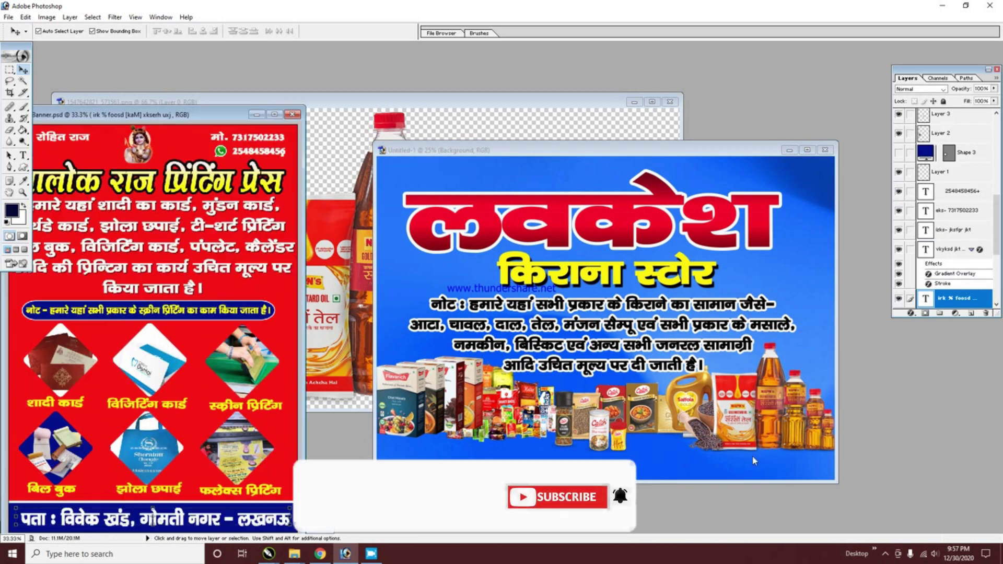
click(656, 454)
- Draw a red rectangle with the Custom Shape tool across the banner's bottom edge
key(u)
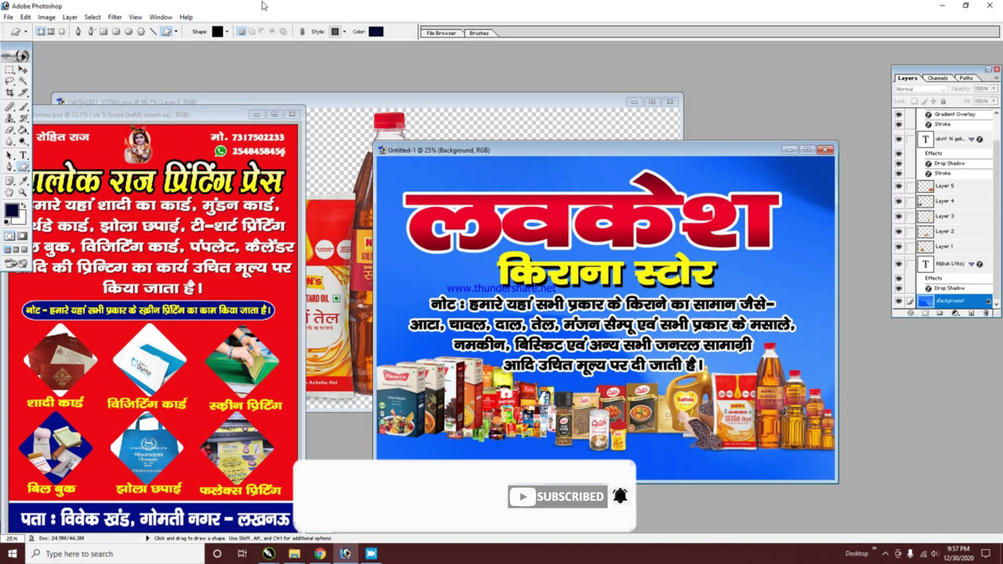
click(219, 32)
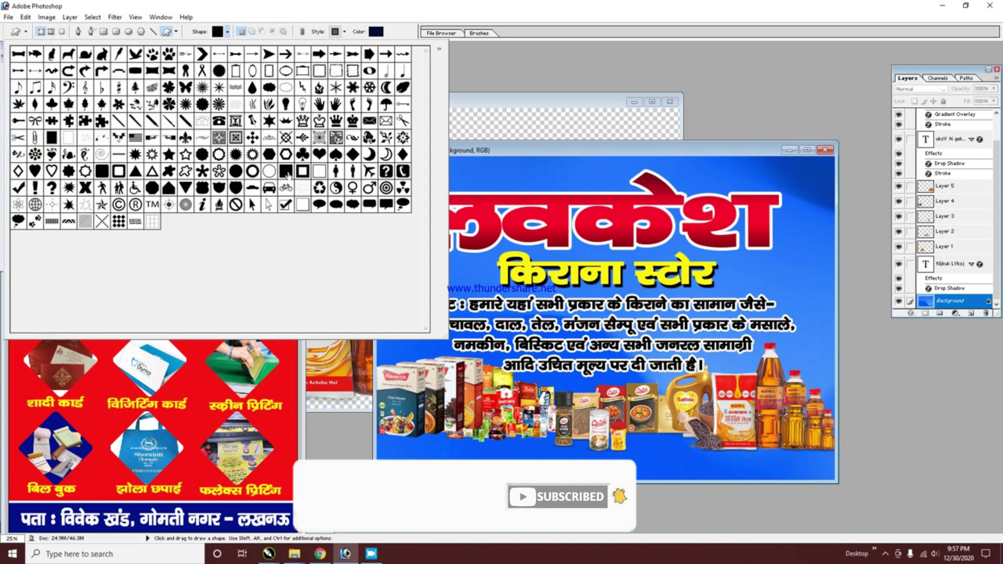
click(376, 31)
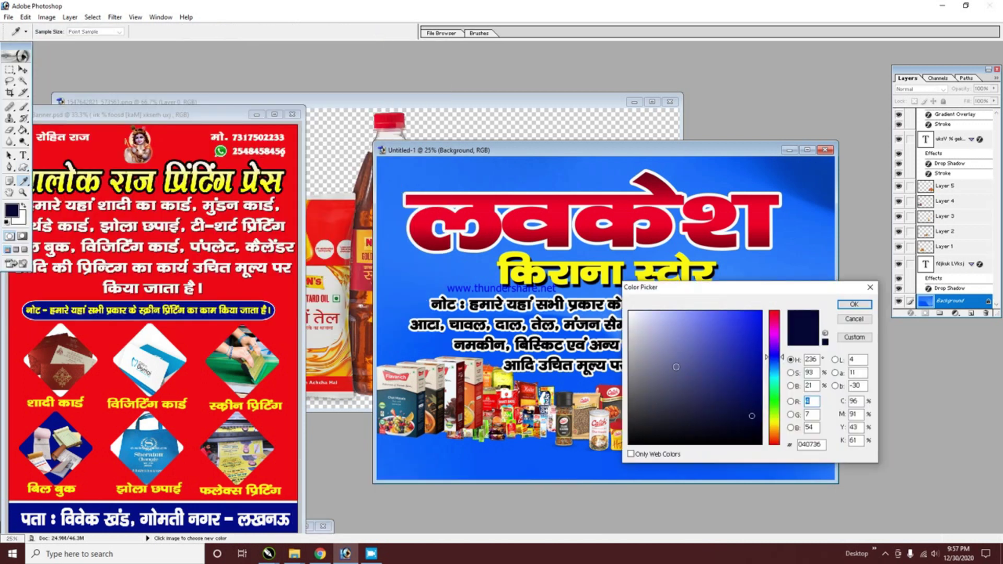
key(Return)
drag(408, 448, 834, 478)
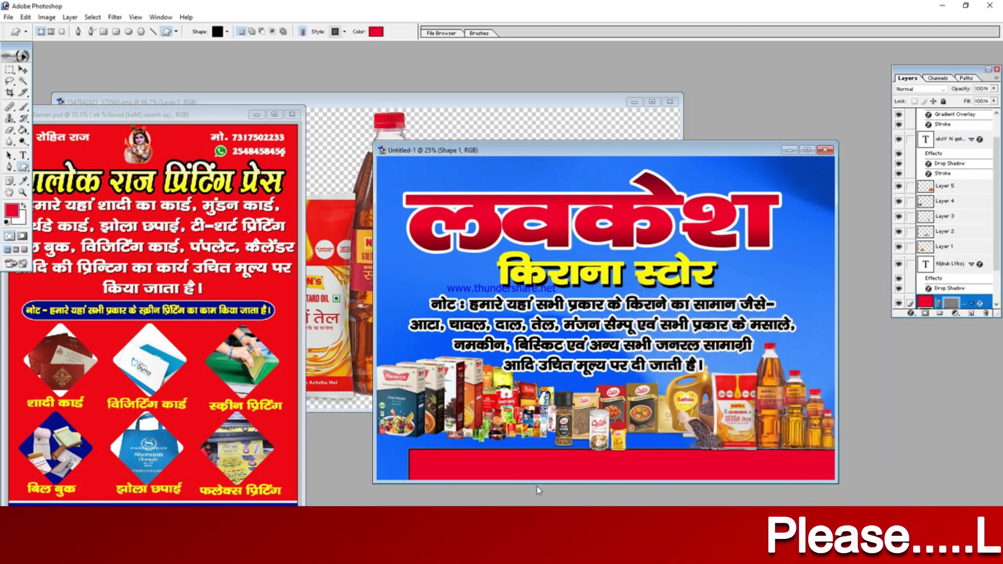
- Copy the poster's address text above the red band, enlarge it about 172%, and nudge it into place
key(v)
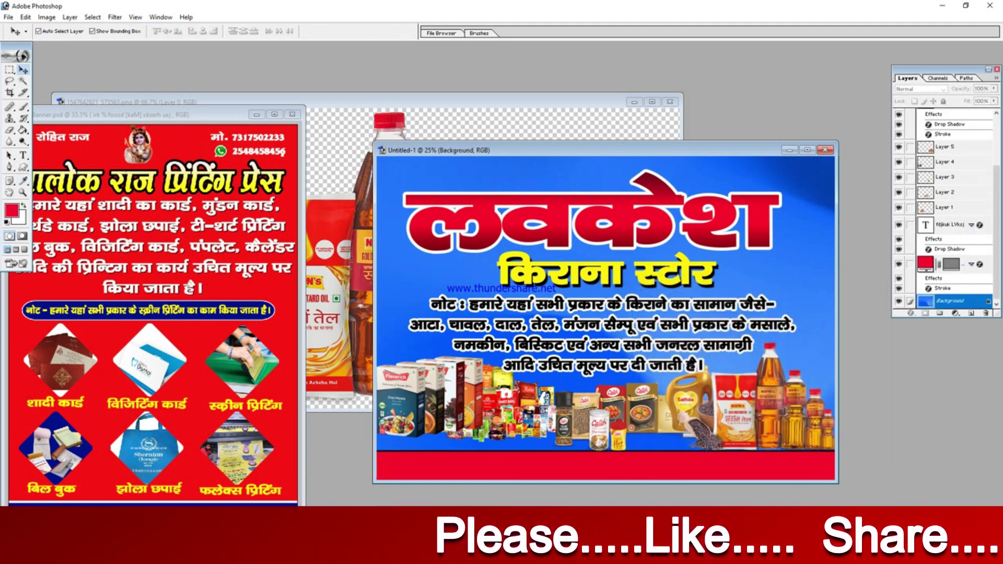
key(ctrl+Tab)
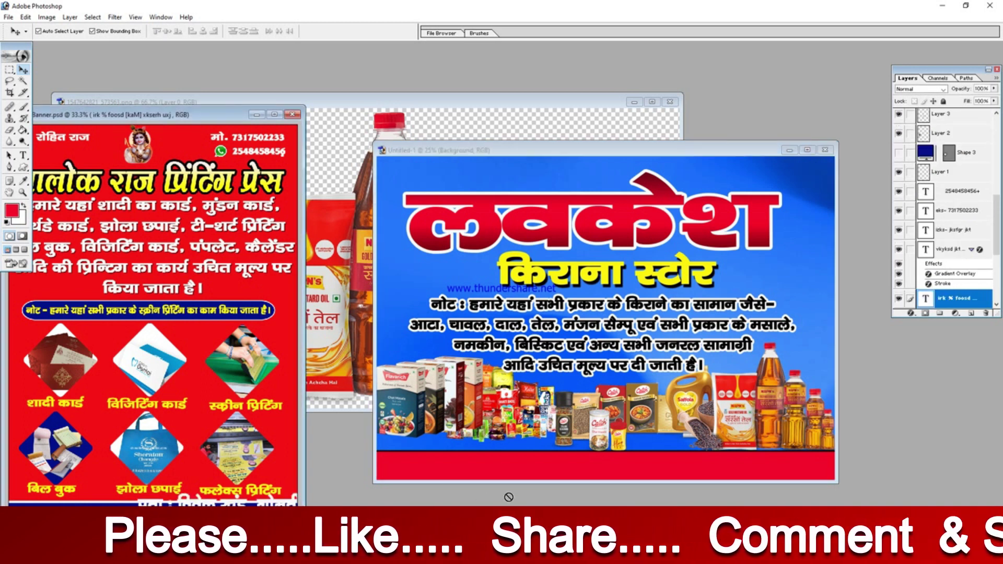
drag(955, 297, 537, 474)
key(ctrl+bracketright)
key(ctrl+t)
drag(638, 472, 785, 489)
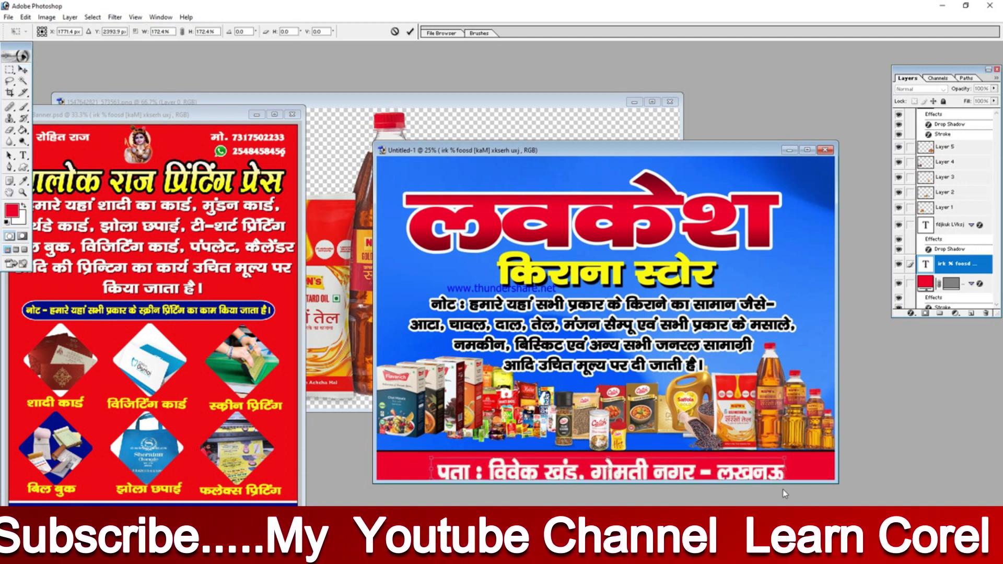
key(Return)
drag(677, 475, 676, 471)
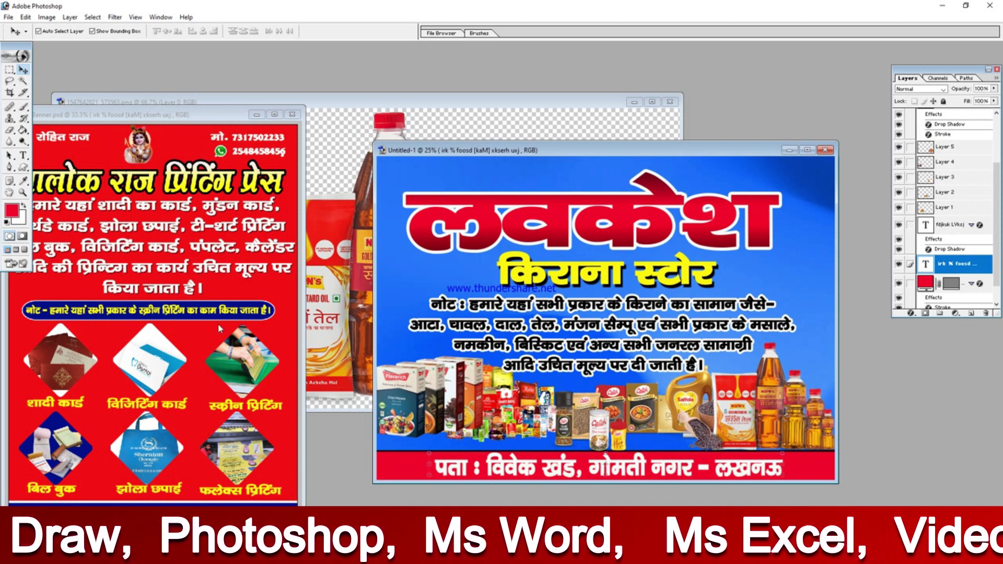
mouse_move(705, 159)
mouse_down()
mouse_move(682, 177)
mouse_move(692, 163)
mouse_up()
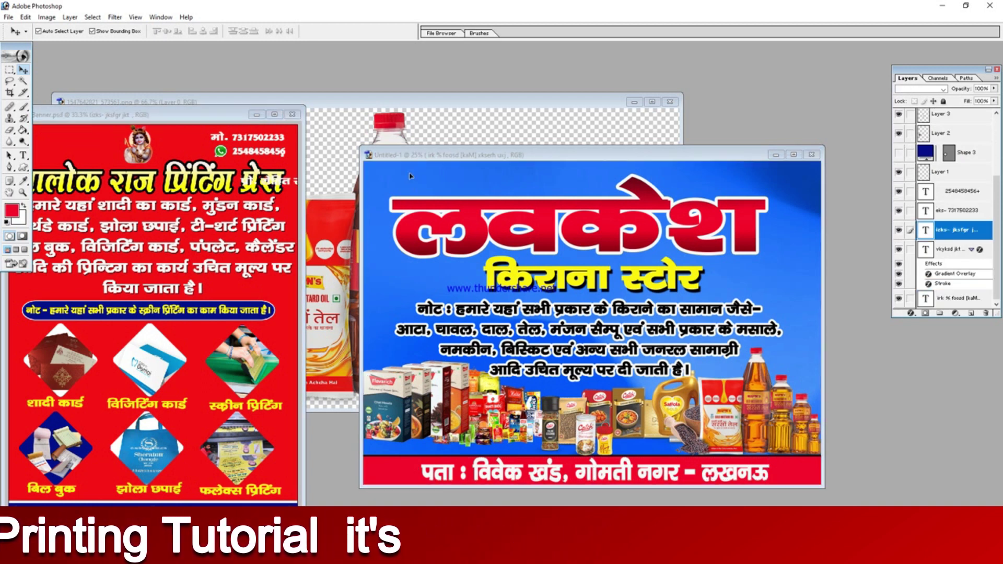
- Copy the proprietor line to the banner's top-left and the mobile number to its top-right
drag(79, 141, 412, 176)
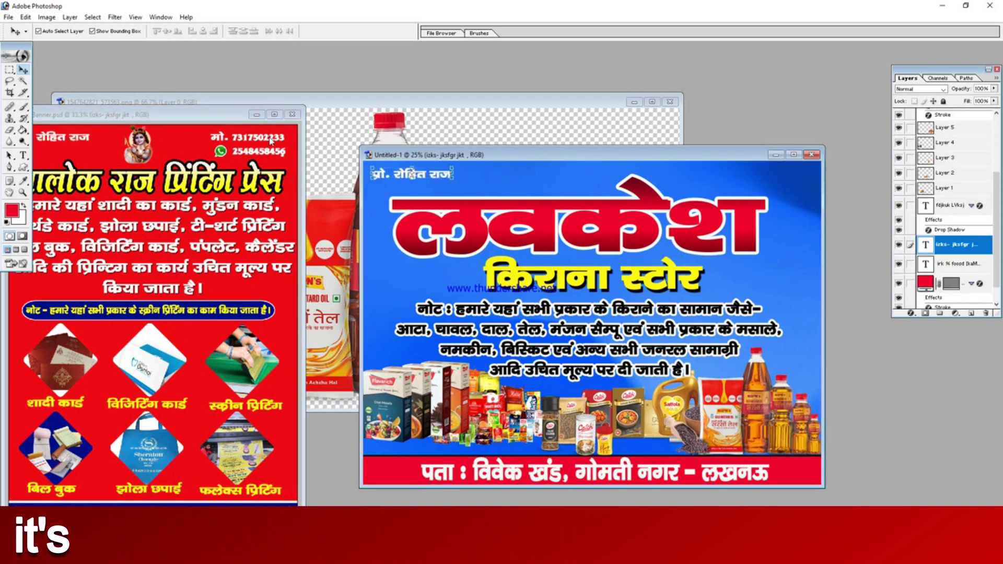
click(269, 137)
drag(274, 138, 807, 173)
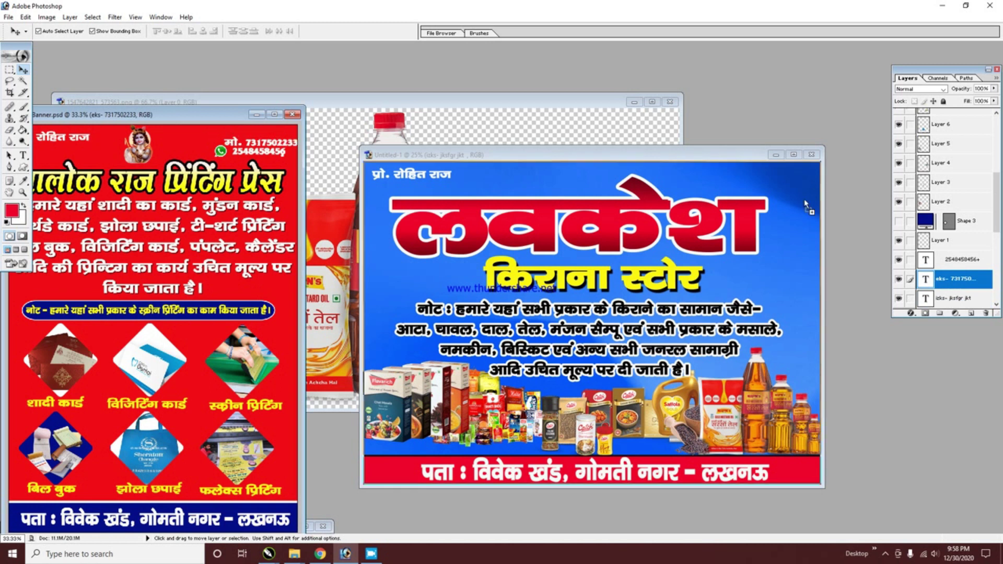
key(ctrl+t)
key(Return)
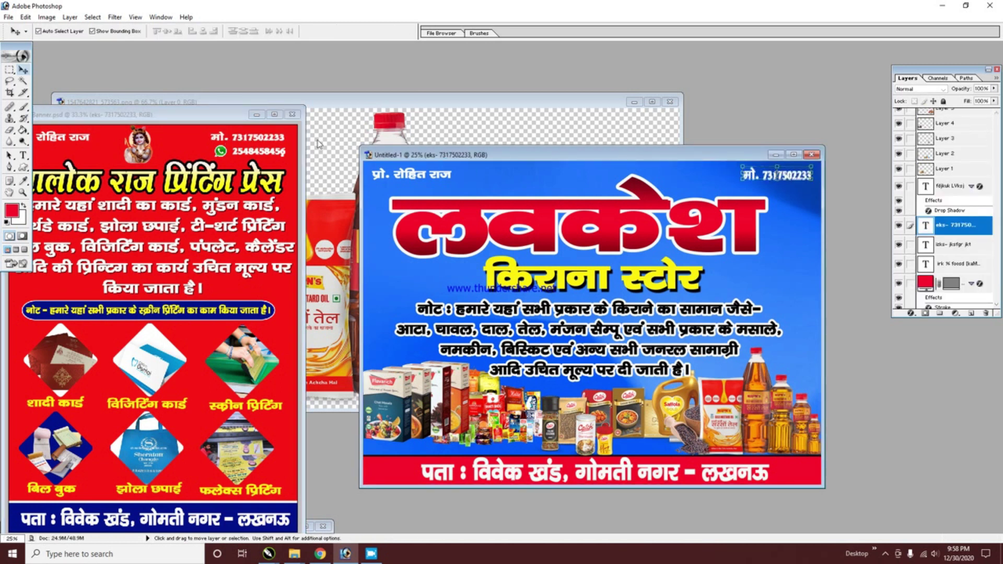
- Add the WhatsApp icon and the second phone number beside the mobile number
click(224, 152)
drag(224, 153, 748, 183)
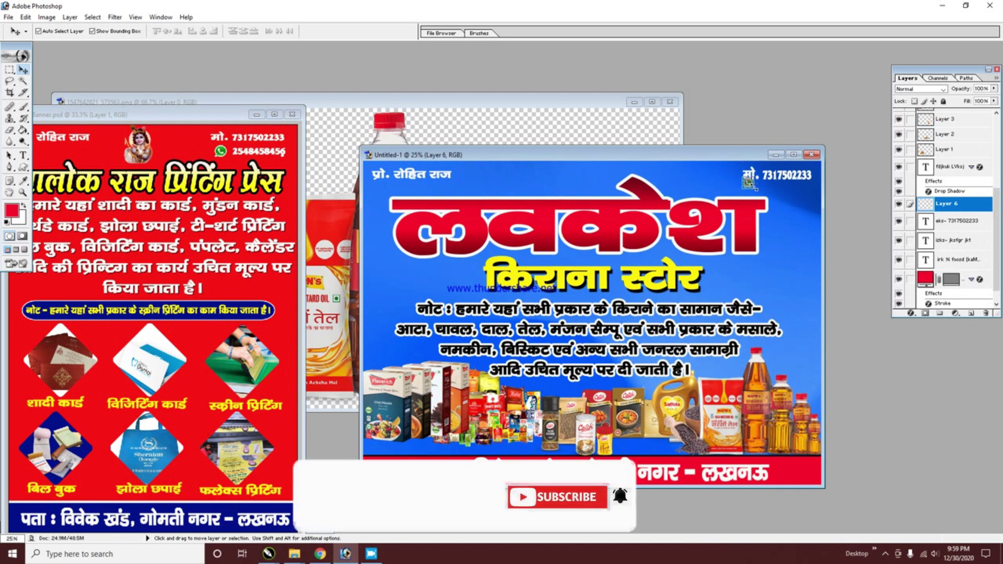
key(ctrl+t)
key(Return)
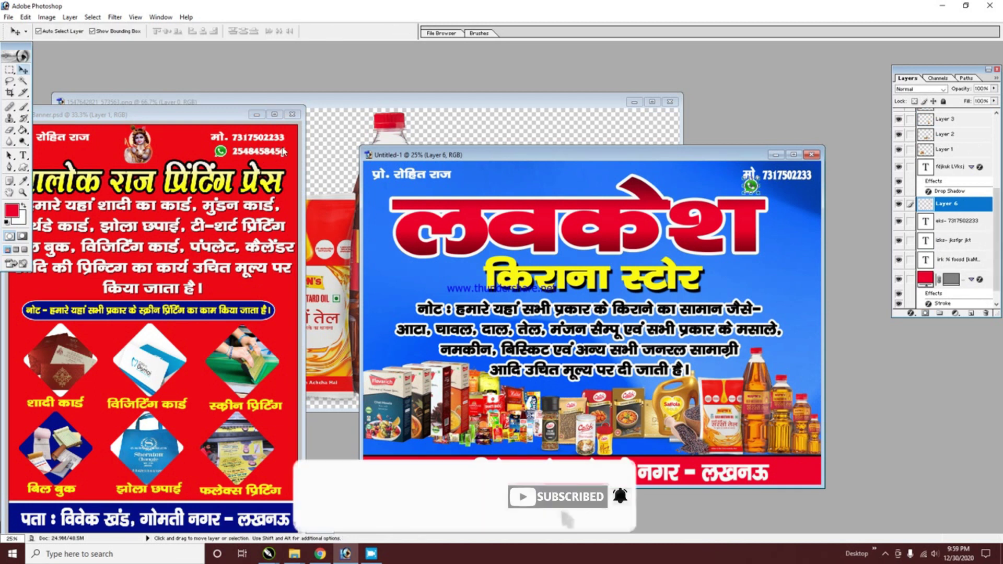
drag(282, 152, 781, 191)
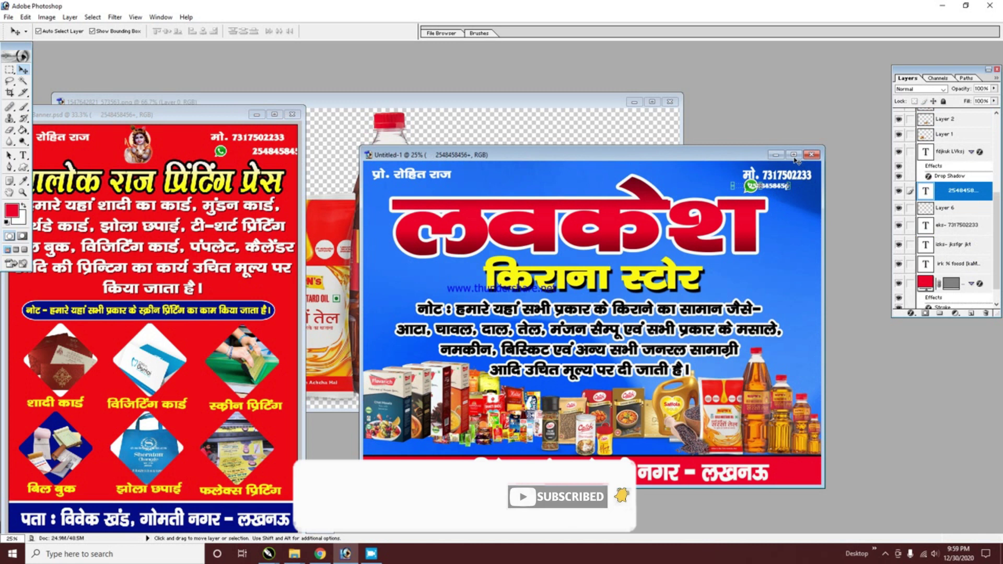
- Zoom the banner to 50% and move the second number beside the WhatsApp icon
double_click(747, 152)
key(ctrl+plus)
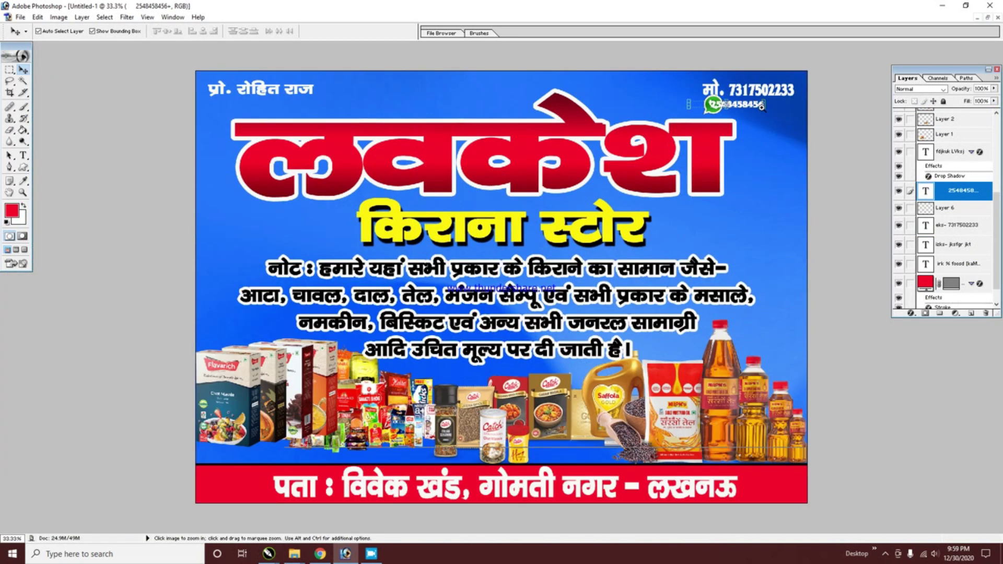
drag(969, 75, 969, 231)
drag(885, 97, 911, 96)
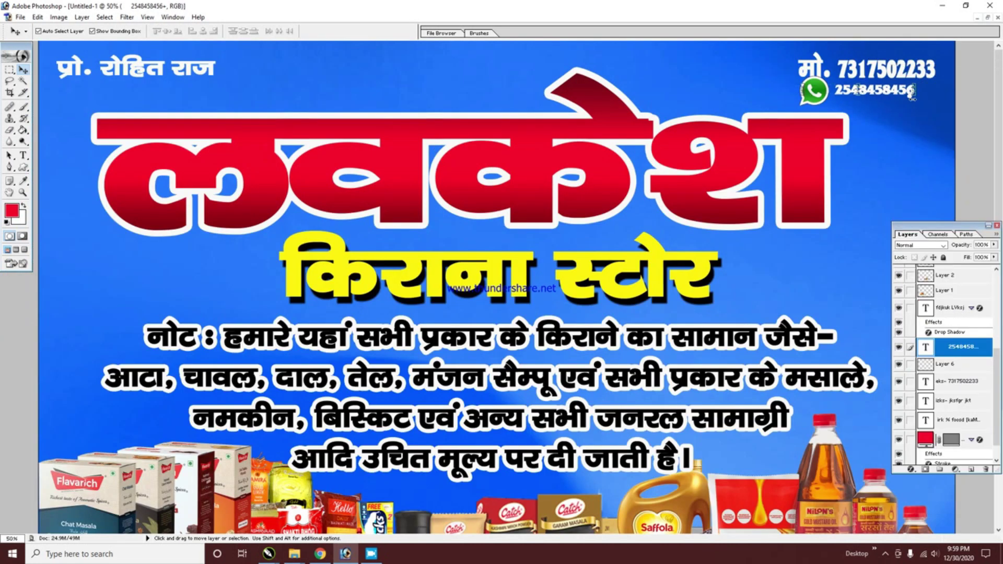
- Add a red Stroke layer style to the proprietor line
click(897, 152)
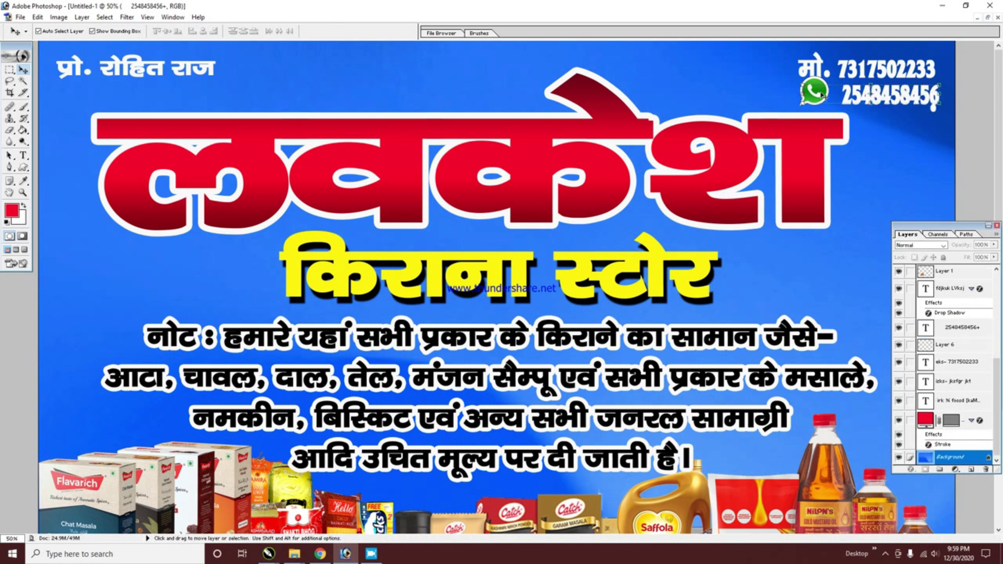
click(953, 381)
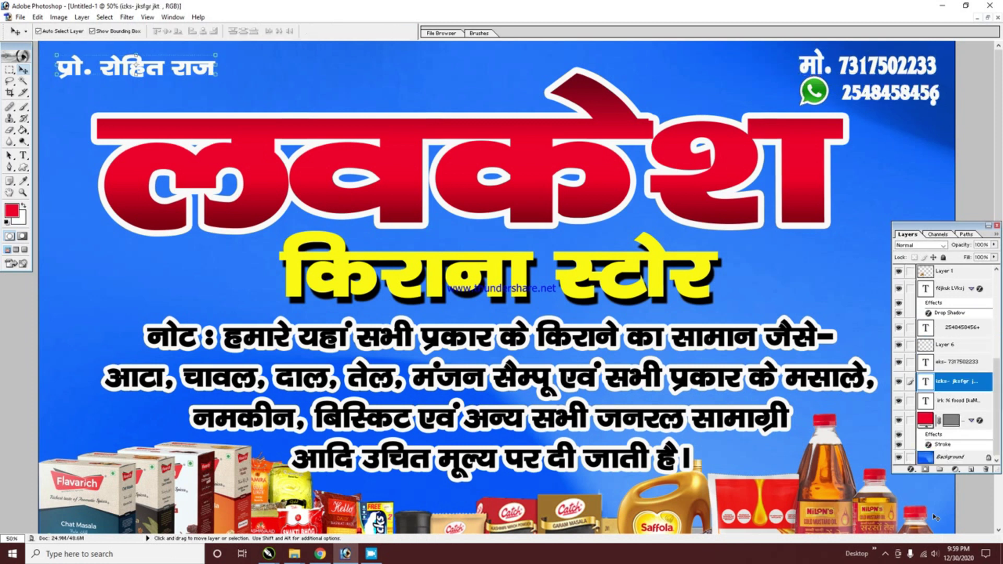
click(82, 17)
click(173, 173)
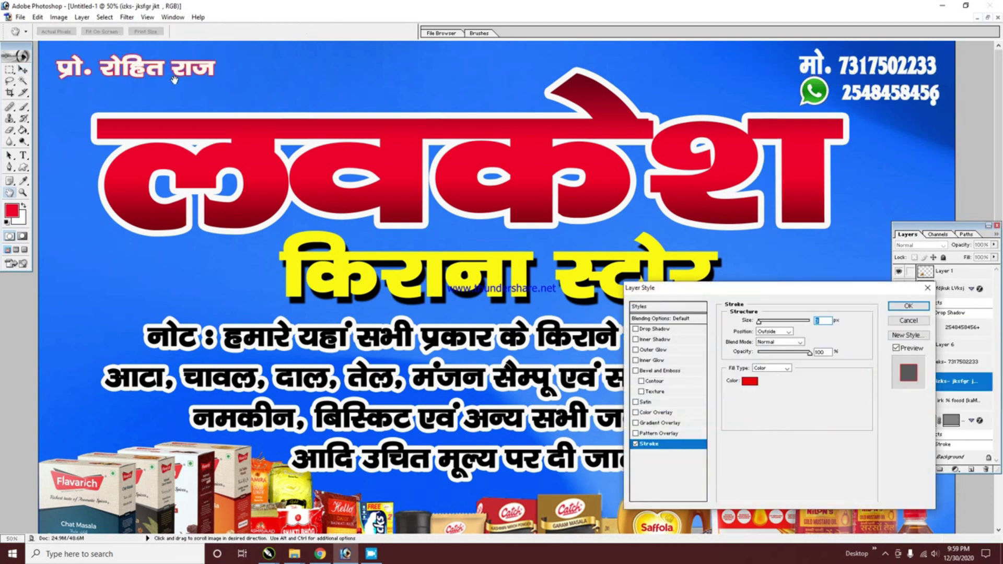
drag(760, 323, 761, 322)
key(Return)
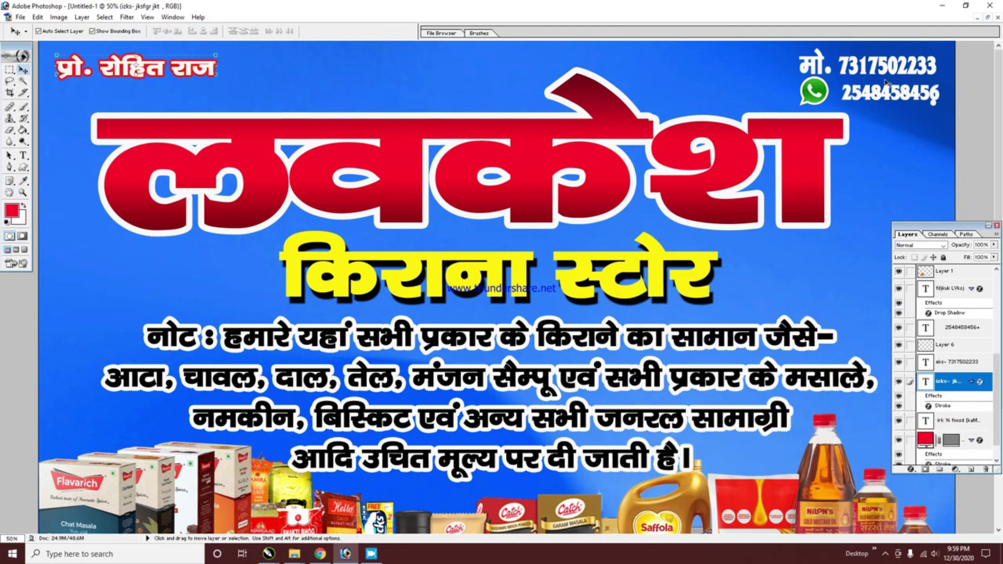
- Give both phone-number layers the same red stroke, then zoom back out
click(886, 68)
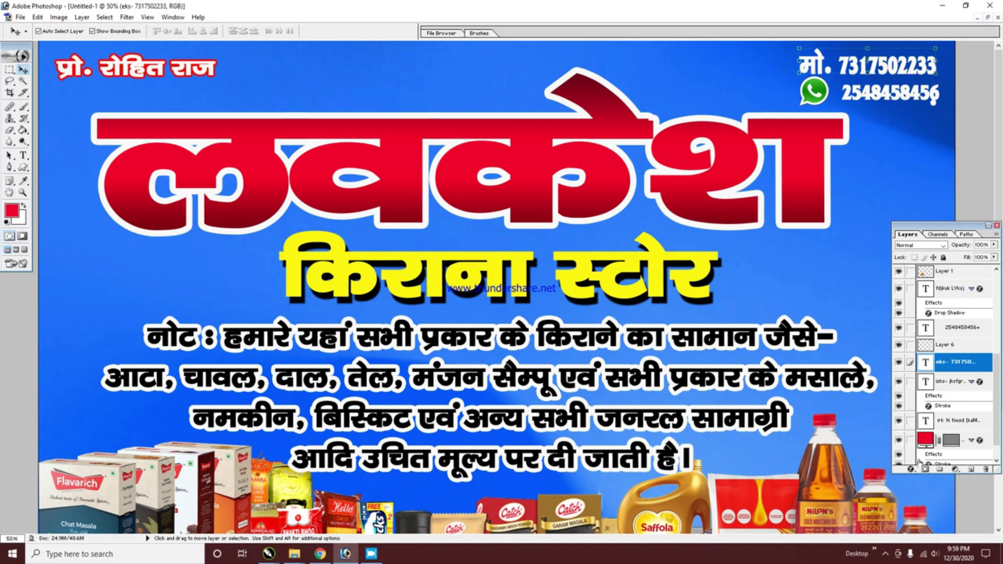
key(F2)
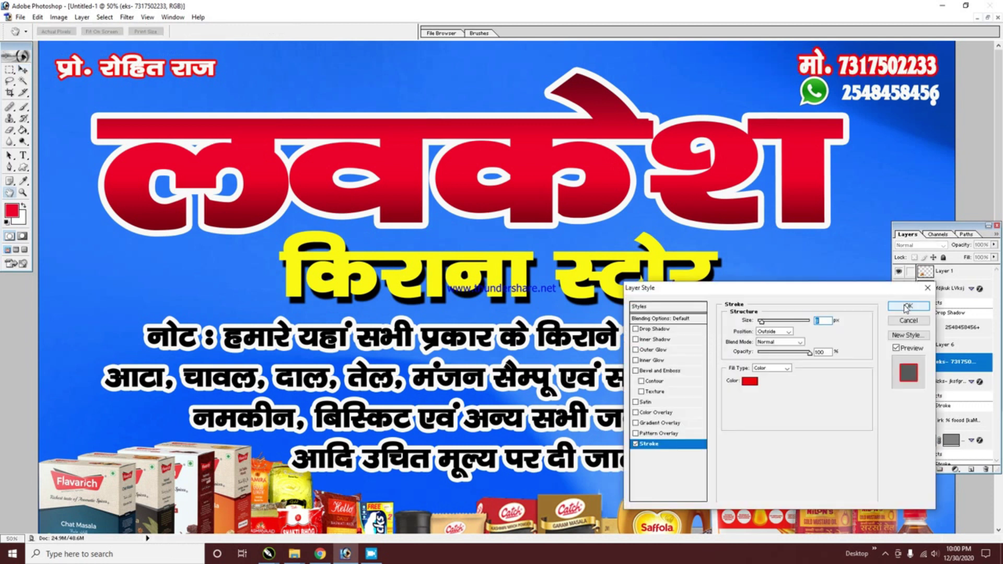
click(907, 306)
click(961, 327)
click(912, 469)
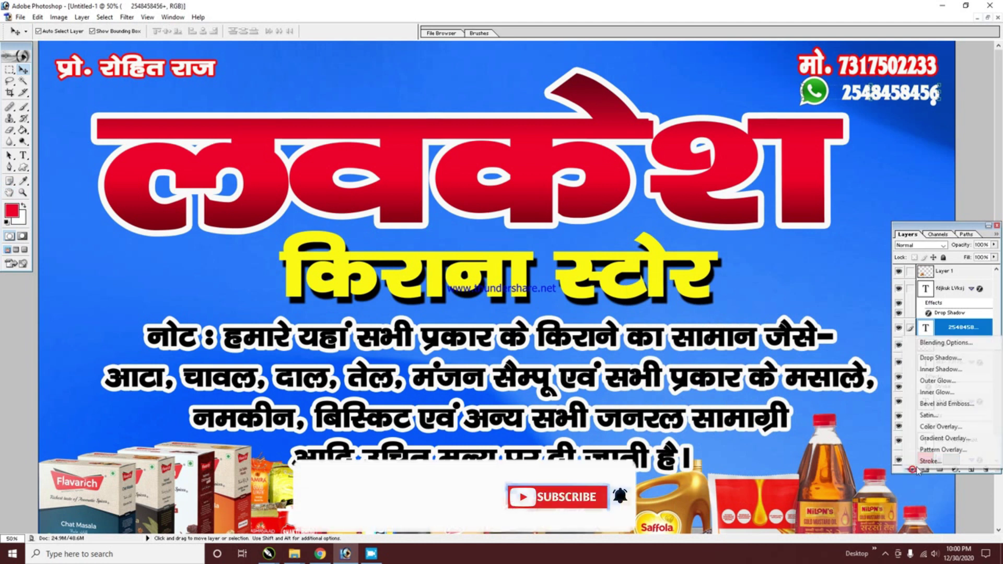
key(Escape)
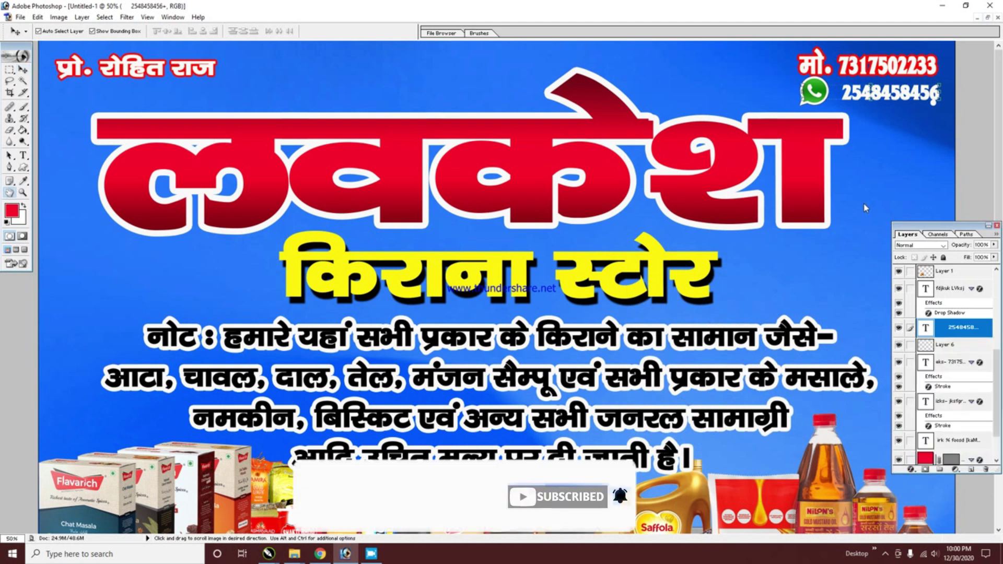
key(F2)
key(Return)
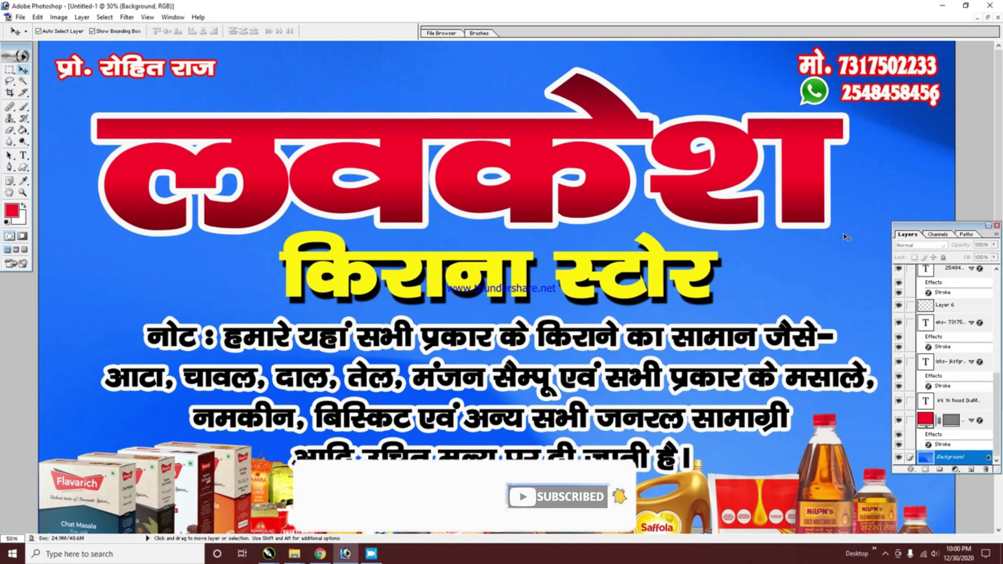
key(ctrl+minus)
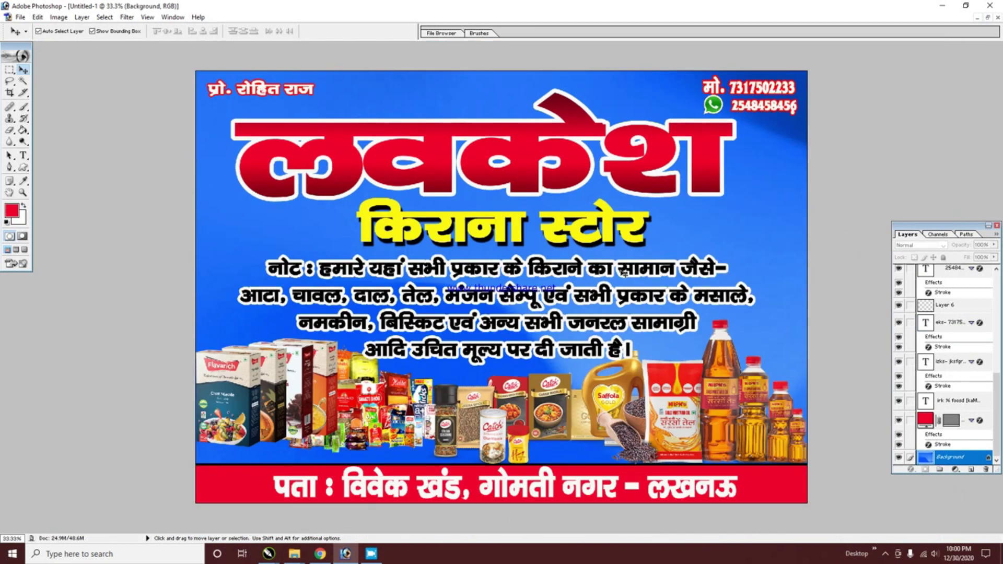
- Change the big red headline text from लवकेश to जय अम्बें
click(624, 274)
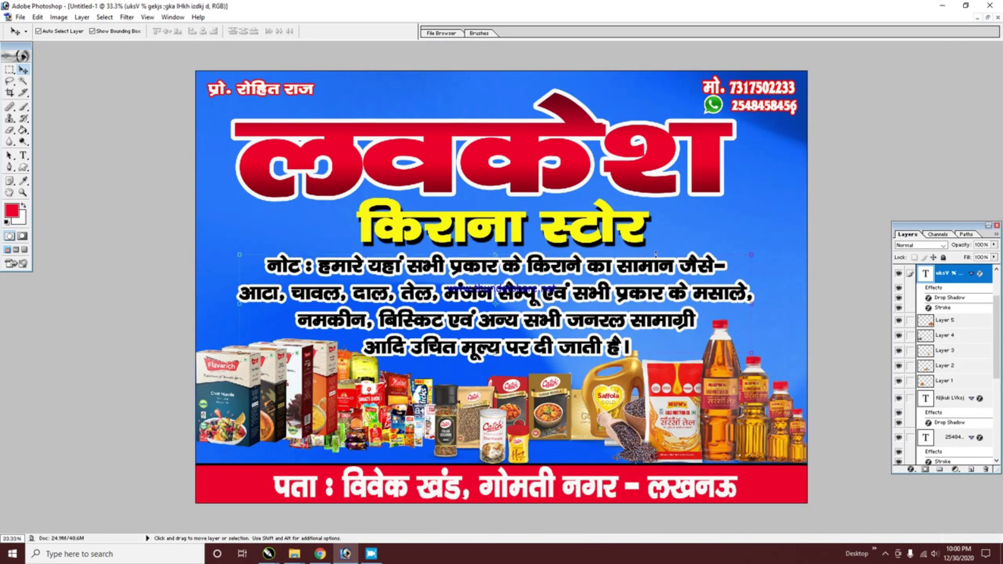
click(704, 140)
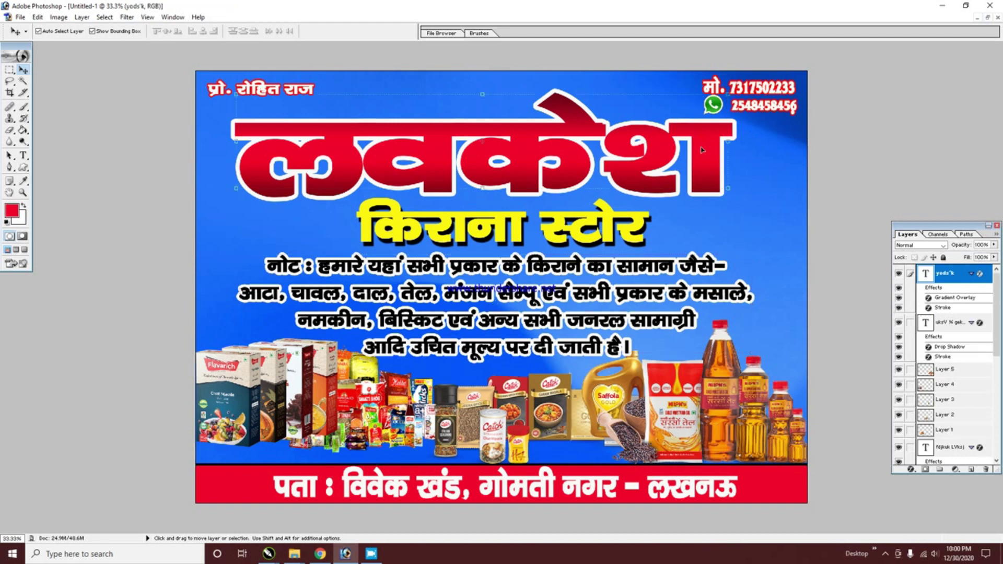
drag(703, 150, 693, 142)
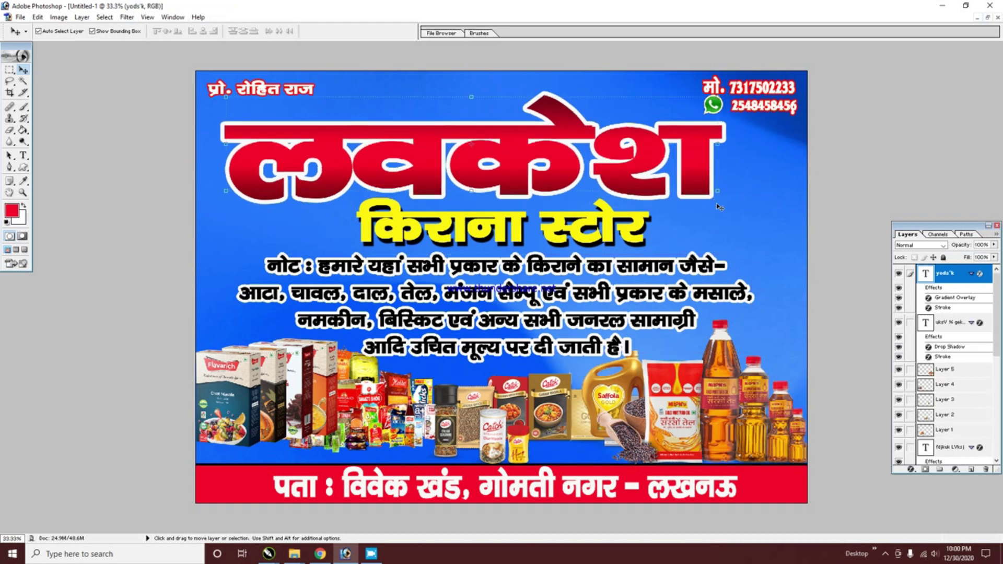
key(t)
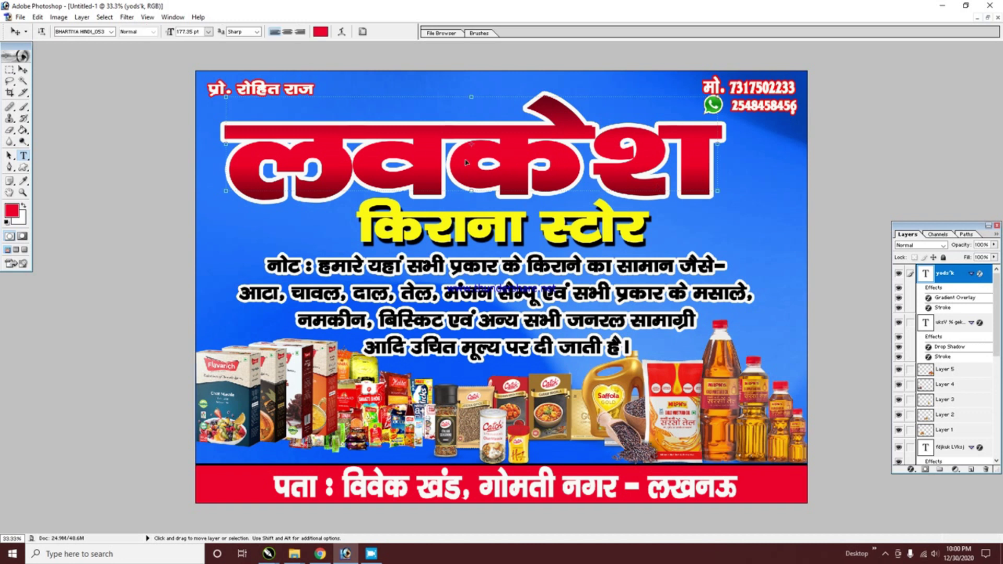
double_click(444, 159)
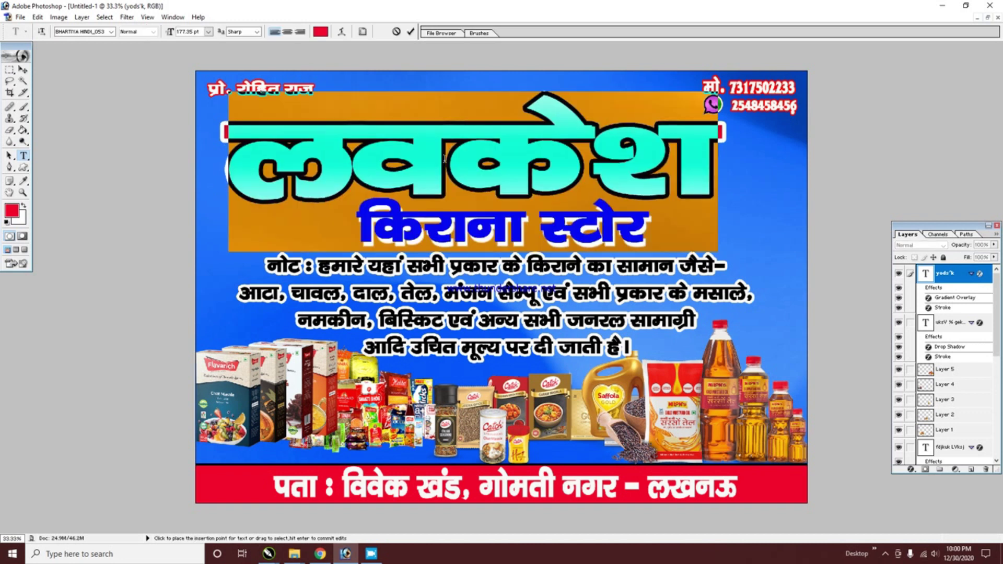
text(t; vEcs)
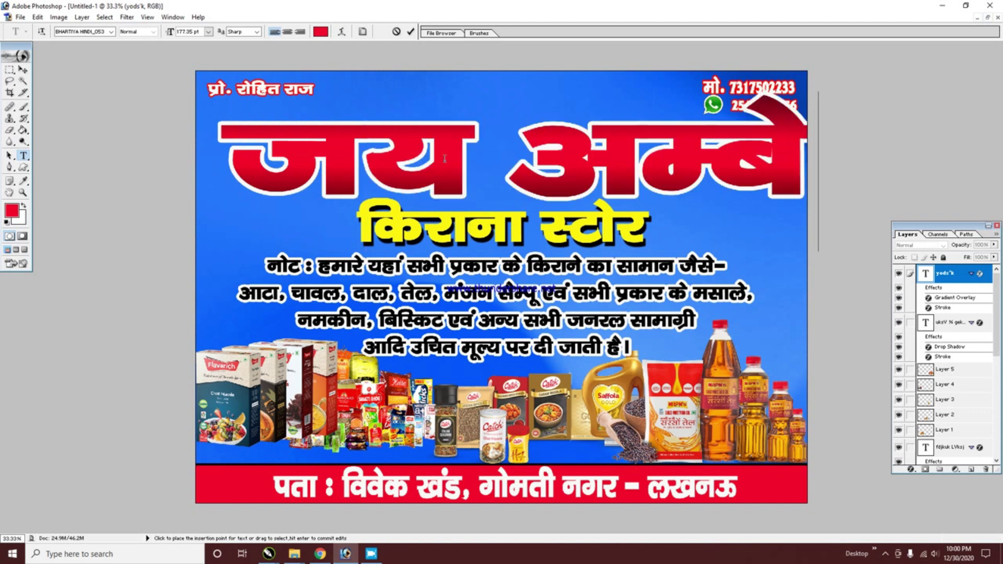
click(23, 69)
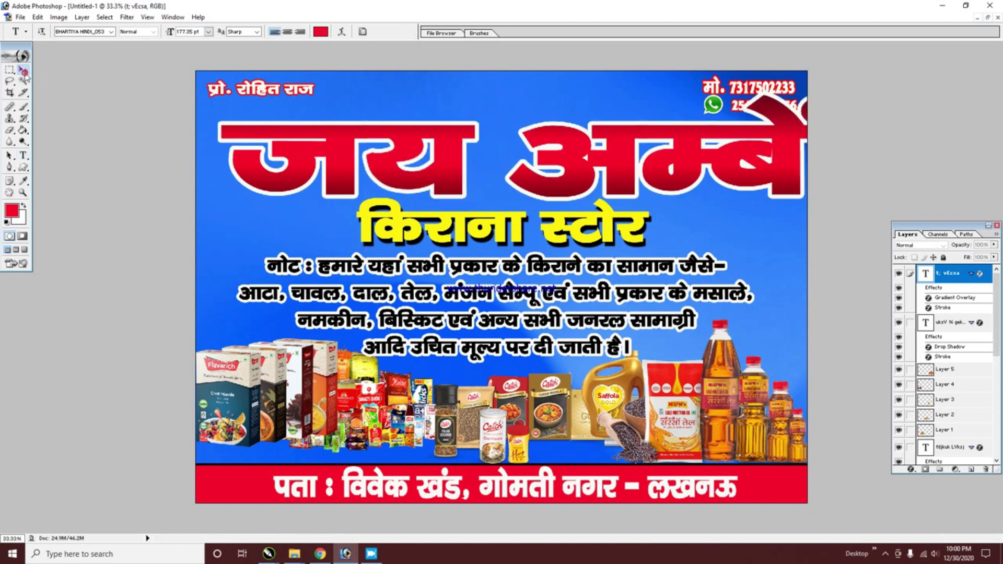
- Scale the headline to about 89% and nudge it and किराना स्टोर slightly left and up
key(ctrl+t)
drag(799, 200, 736, 204)
key(Return)
drag(501, 225, 486, 228)
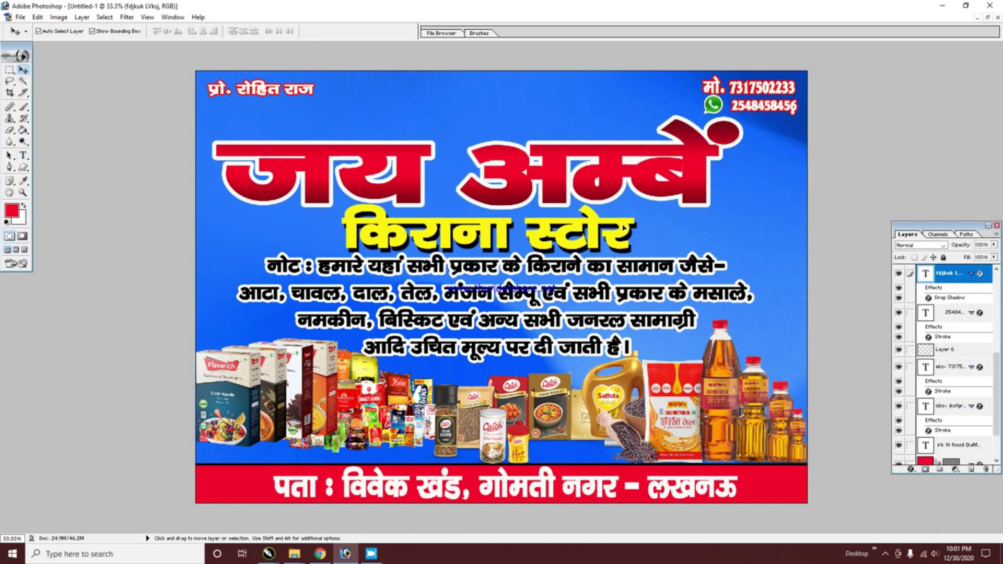
click(615, 152)
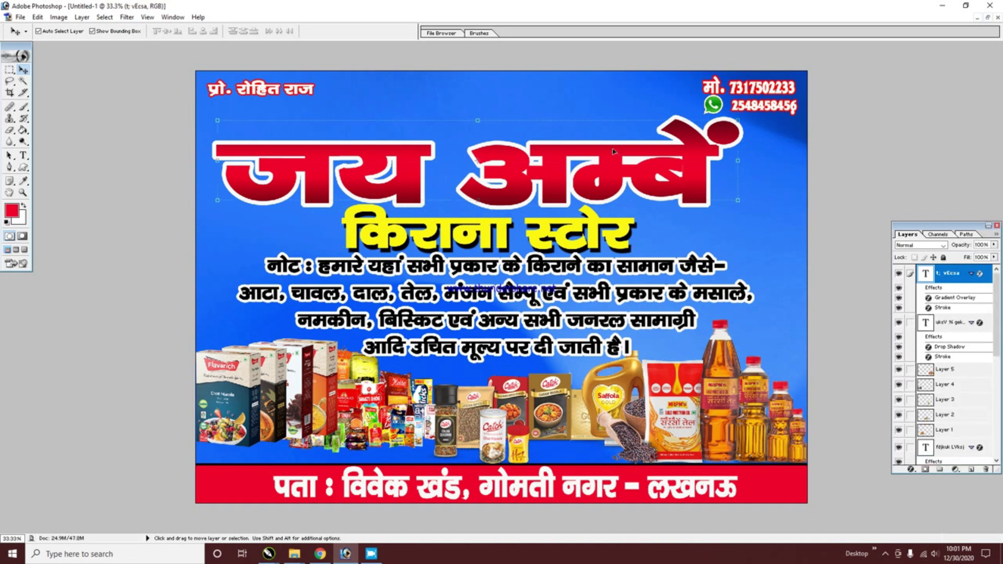
drag(606, 146, 611, 148)
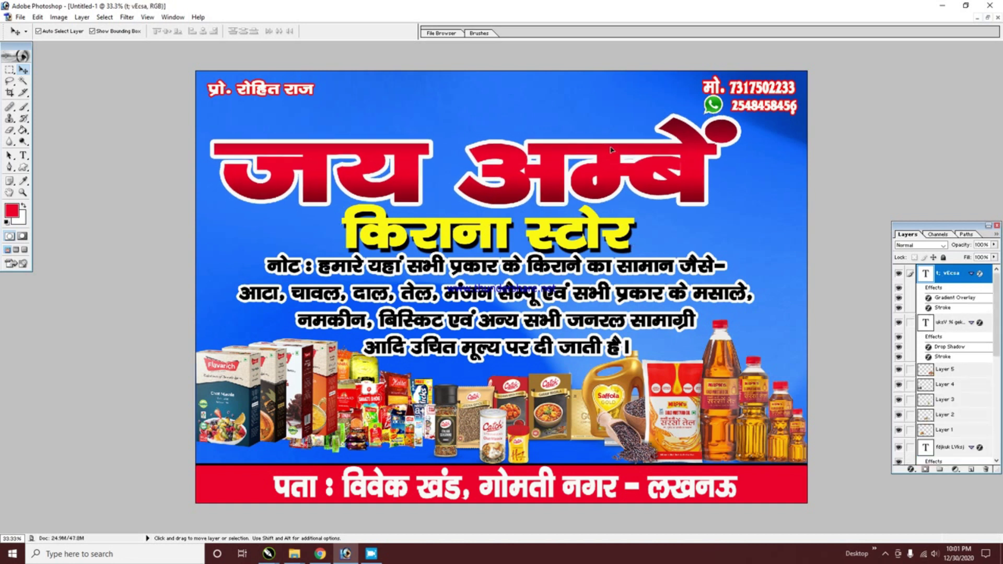
- Open the Krishna PNG from the janmasthmi folder and drag it into the banner
click(484, 91)
key(ctrl+o)
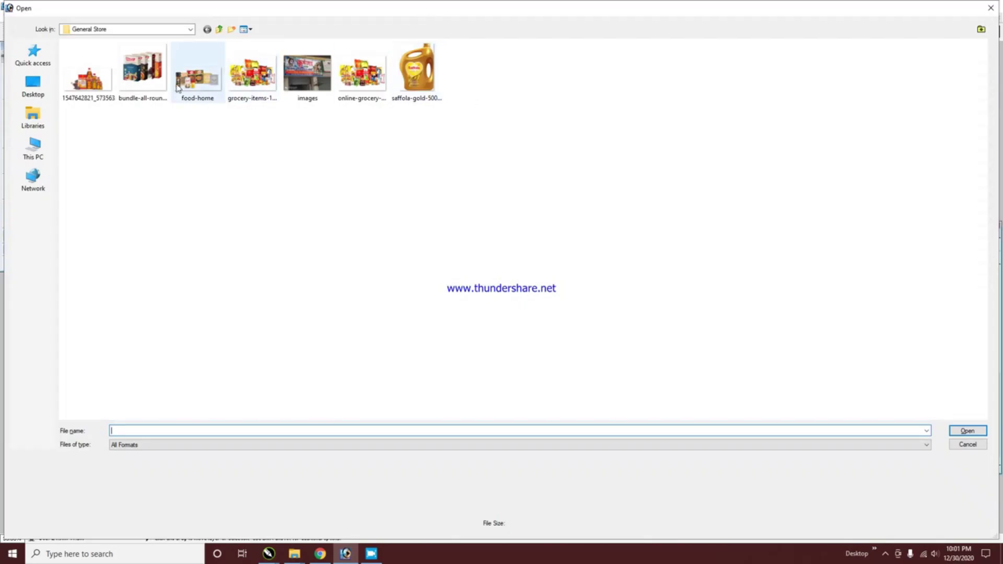
click(222, 29)
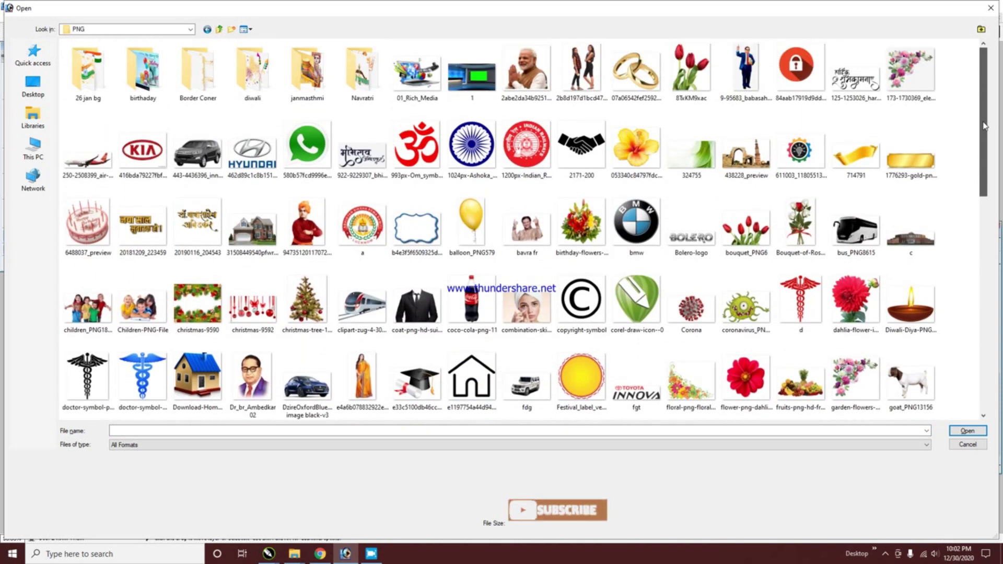
double_click(307, 73)
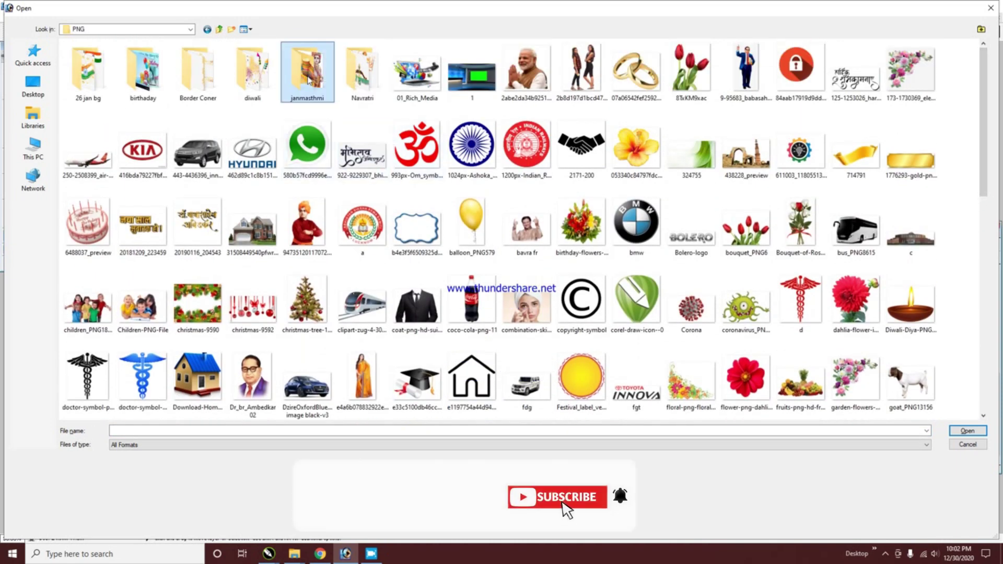
double_click(905, 75)
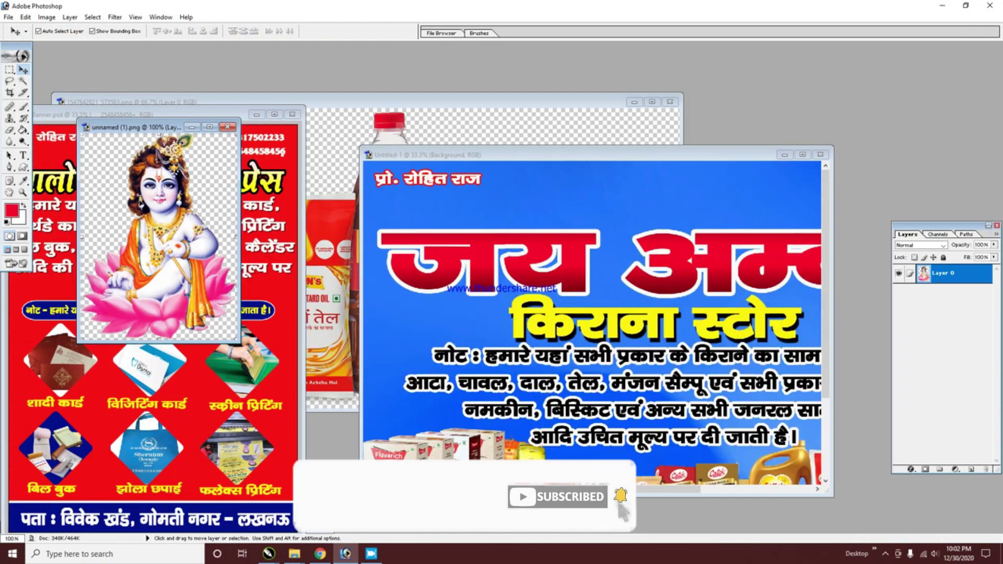
drag(603, 177, 608, 176)
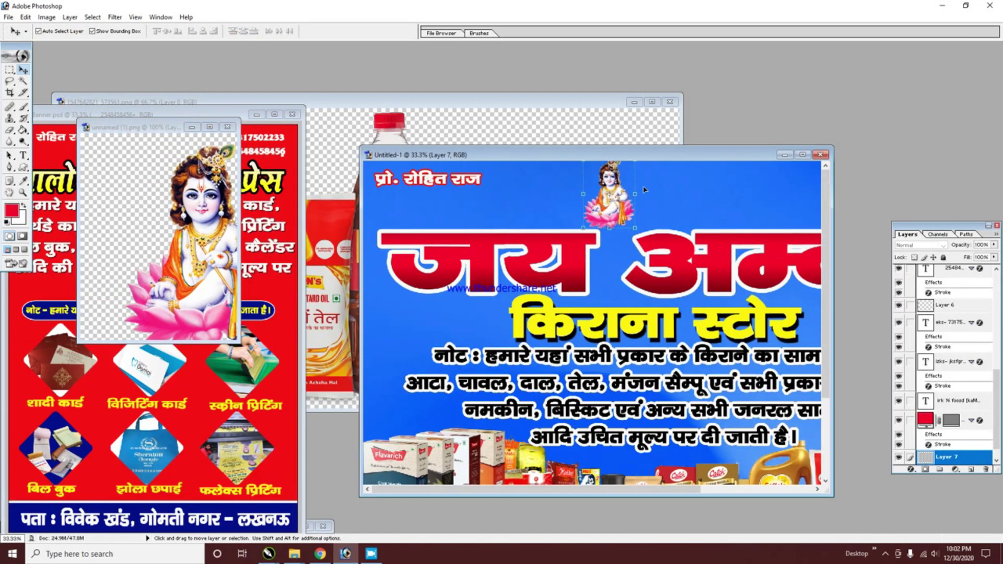
- Place the Krishna image at the top centre and swap its stroke for a drop shadow
click(802, 154)
drag(444, 97, 458, 98)
click(909, 470)
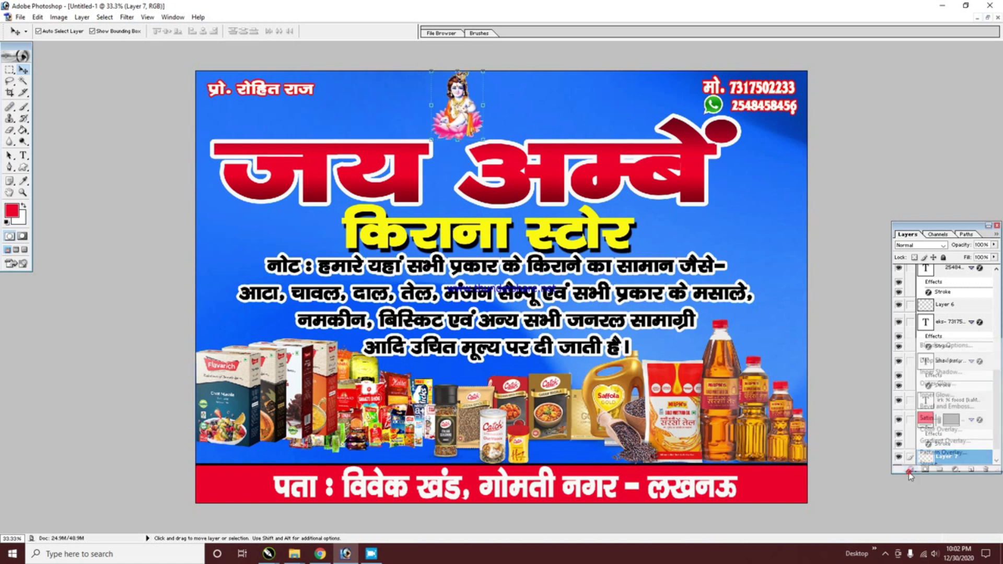
click(924, 467)
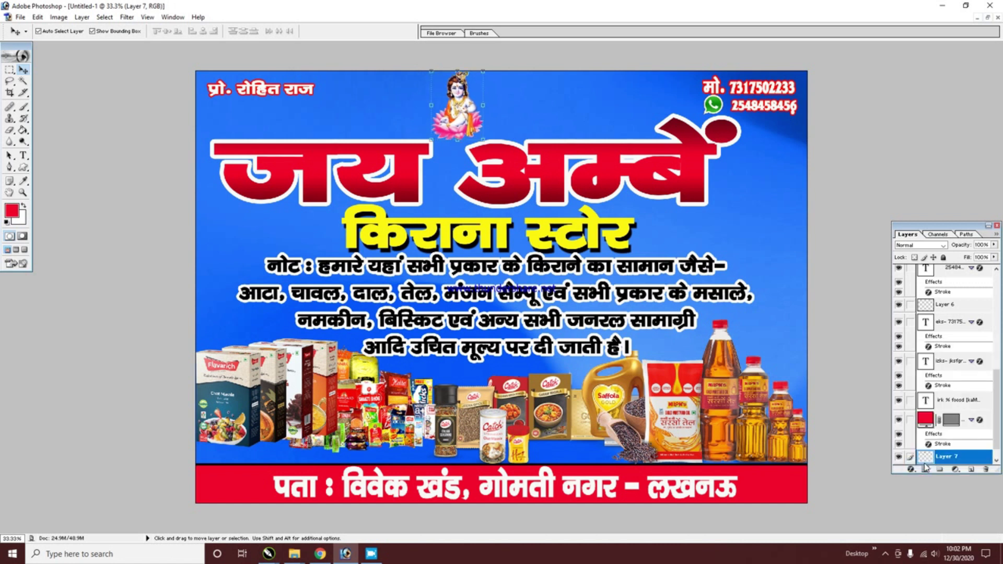
click(636, 444)
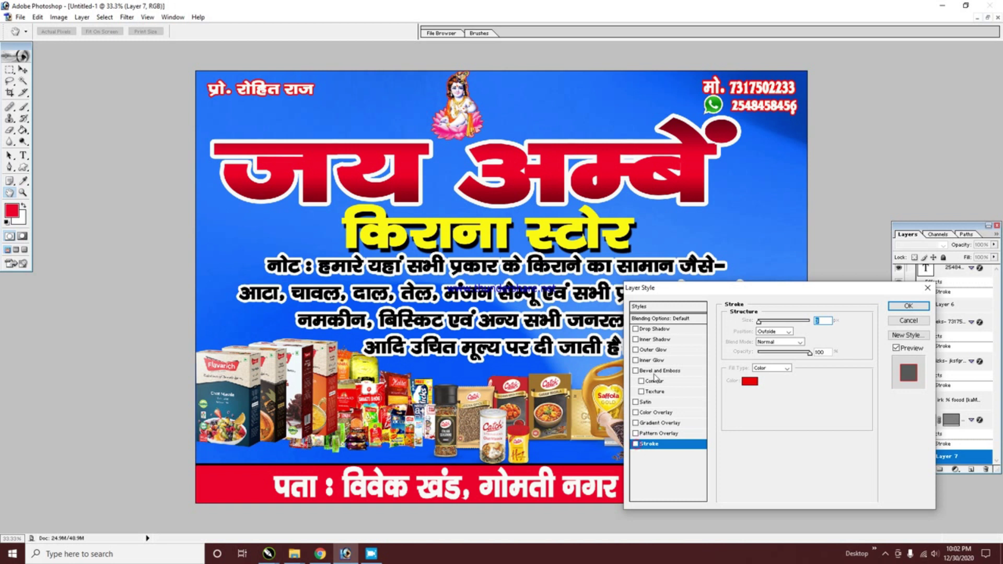
click(640, 329)
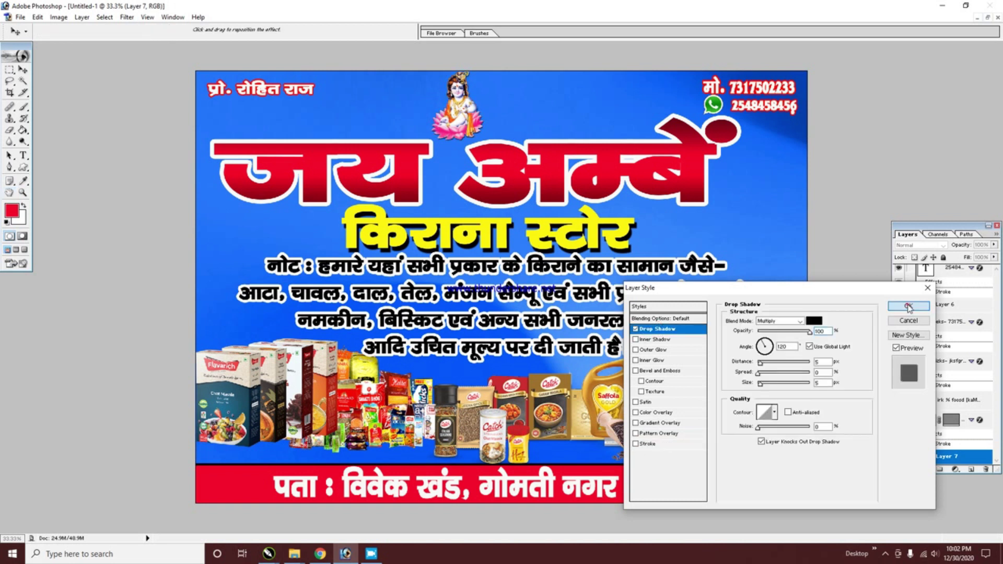
click(908, 306)
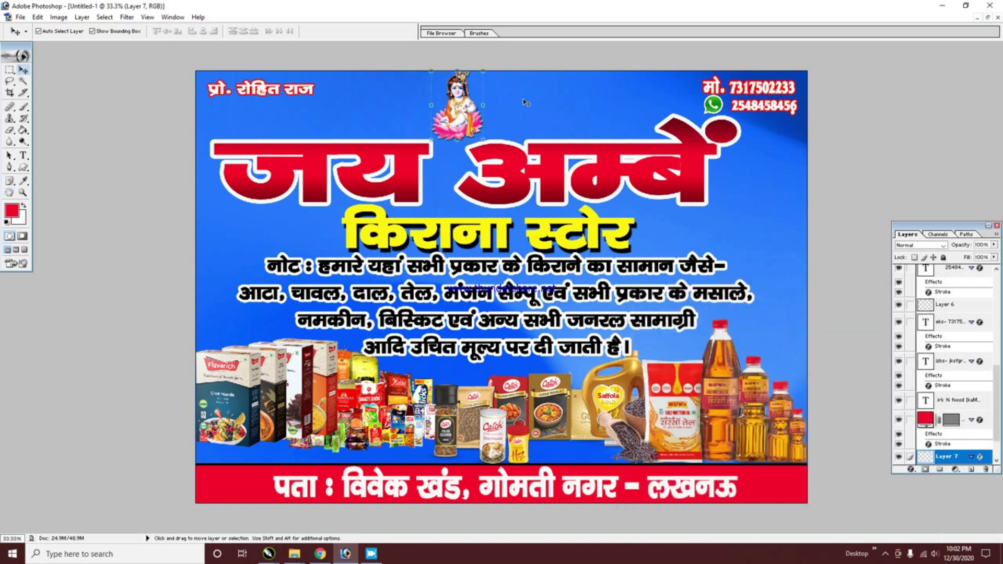
double_click(627, 122)
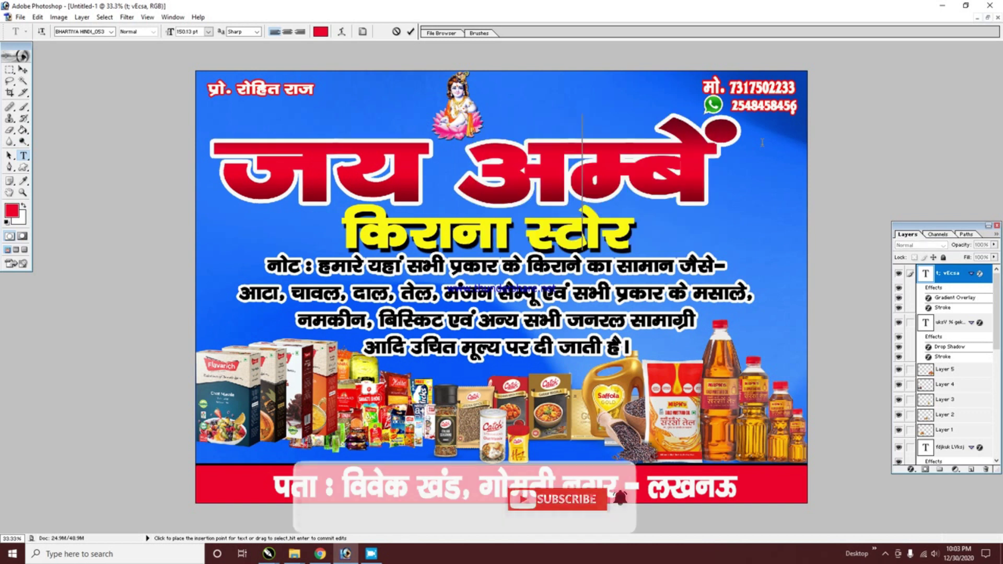
- Retype the headline as जय श्री कृष्णा and move it left to recentre it
text(d`".kk)
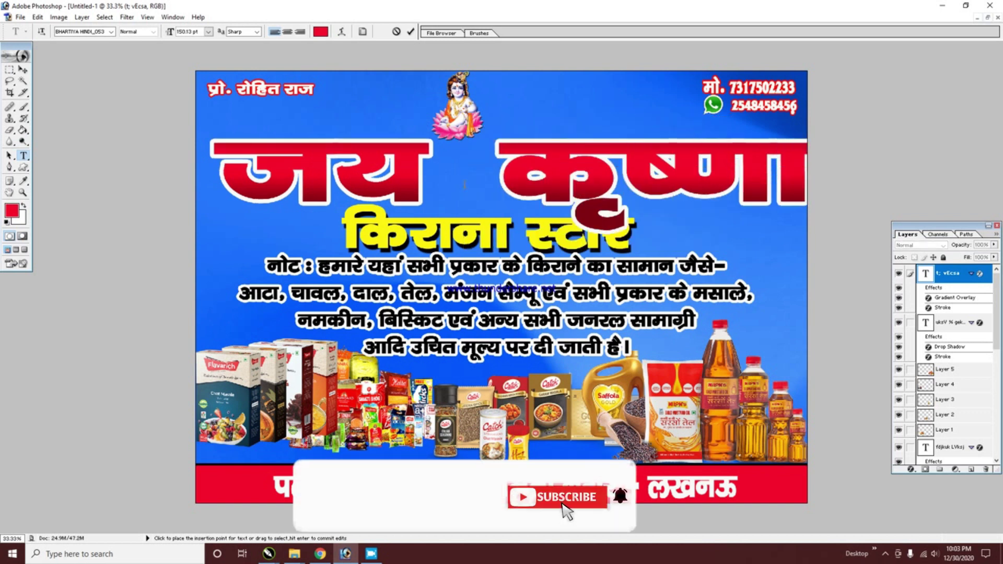
text( Jh)
key(ctrl+Return)
key(v)
drag(689, 166, 642, 170)
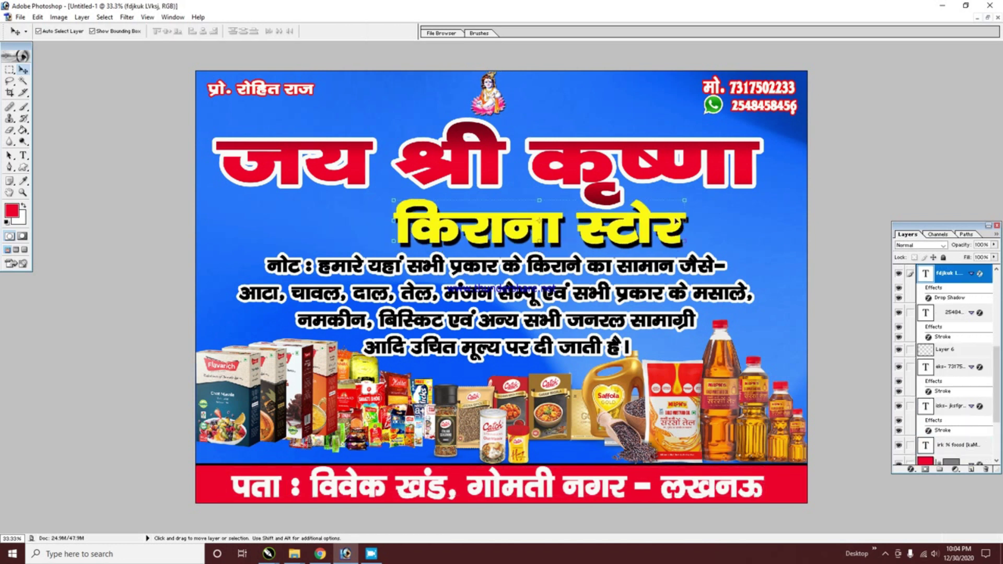
- Nudge the WhatsApp phone number slightly down
click(713, 104)
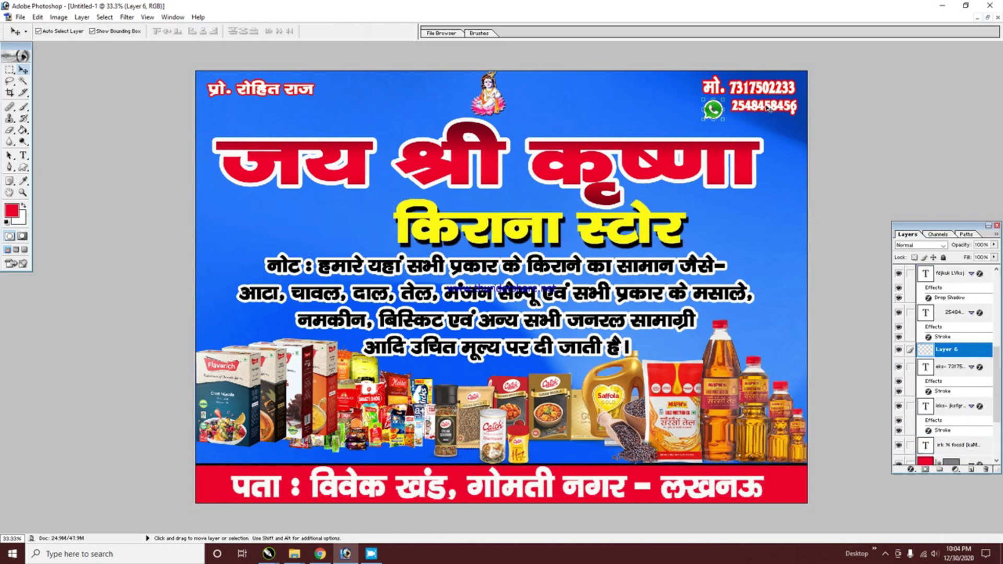
click(766, 107)
click(761, 108)
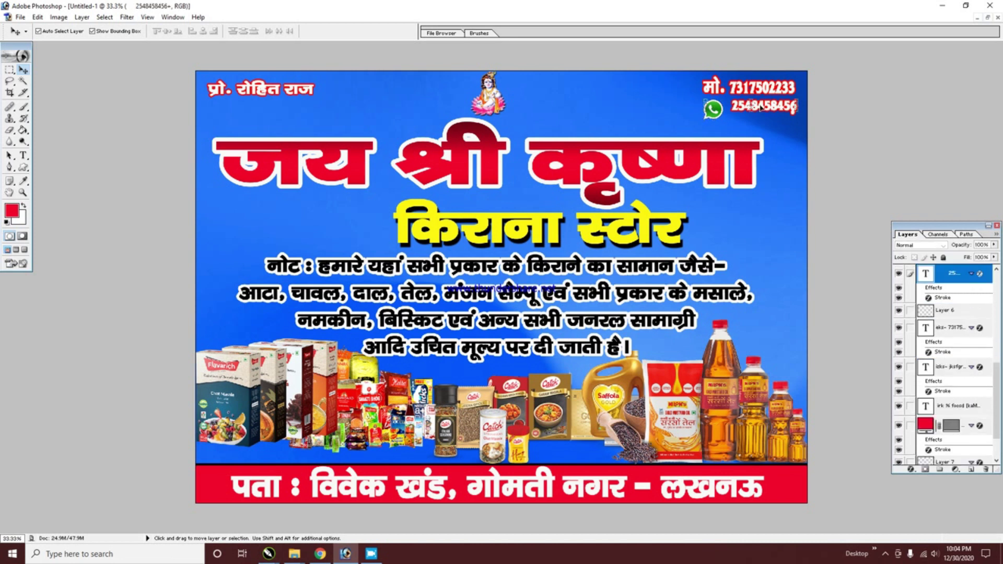
drag(761, 107, 761, 110)
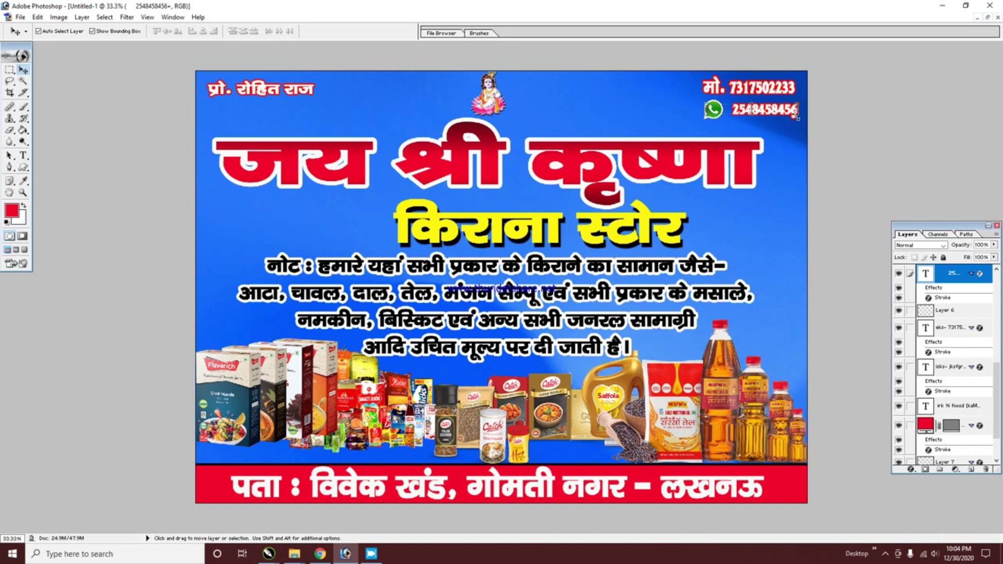
key(ctrl+t)
key(Return)
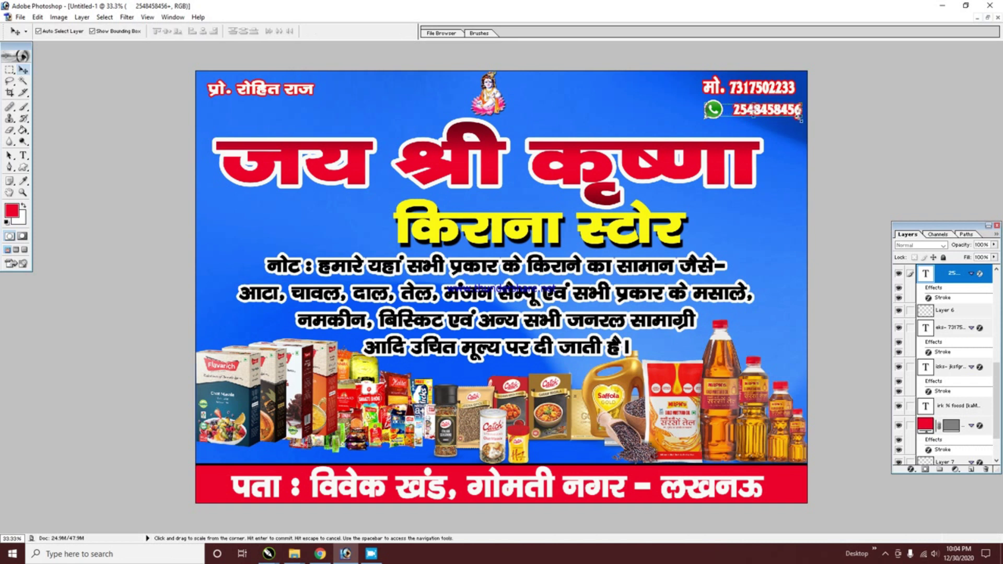
click(772, 149)
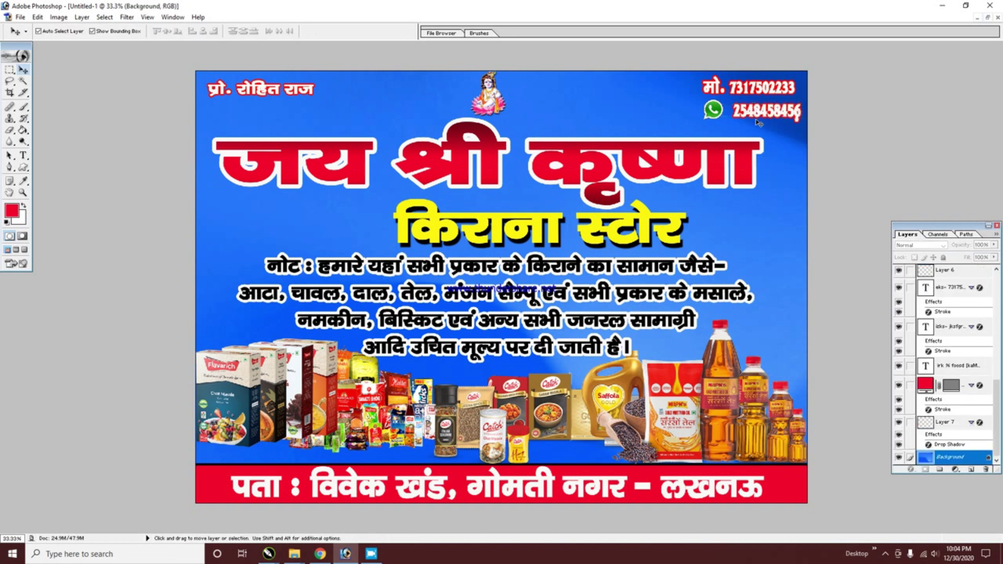
- Enlarge the proprietor's name text at the top left to about 123%
click(314, 92)
drag(317, 98, 346, 110)
key(Return)
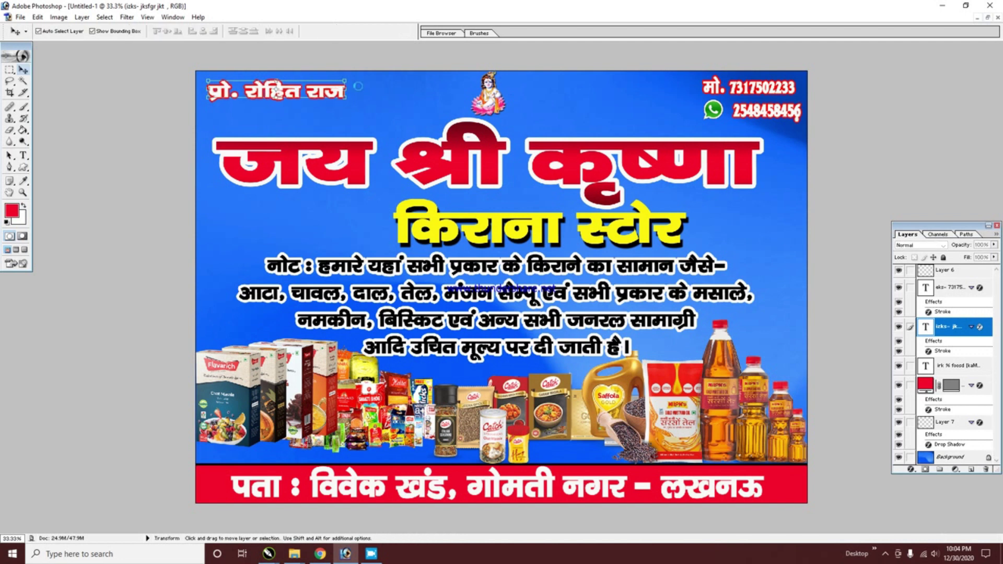
click(718, 96)
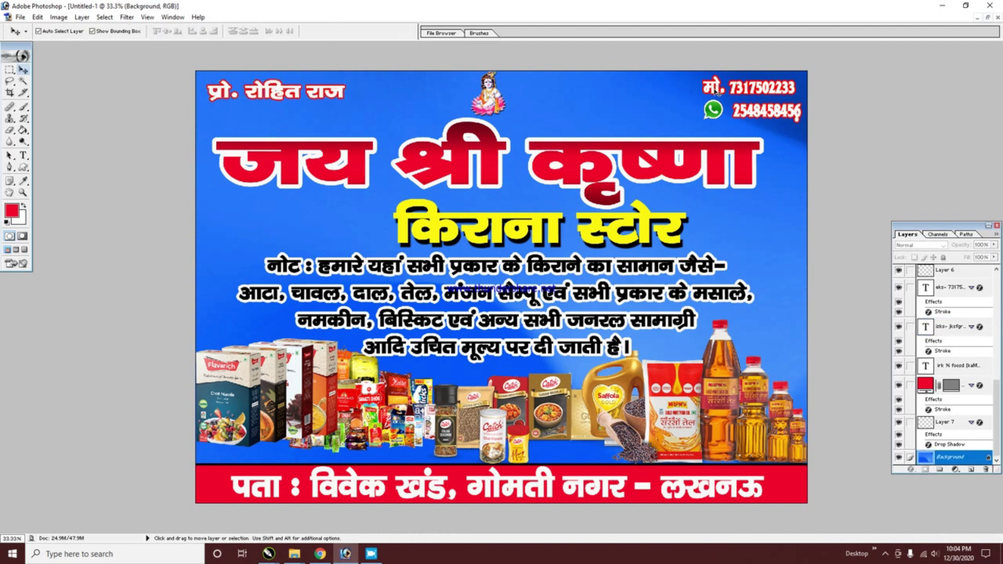